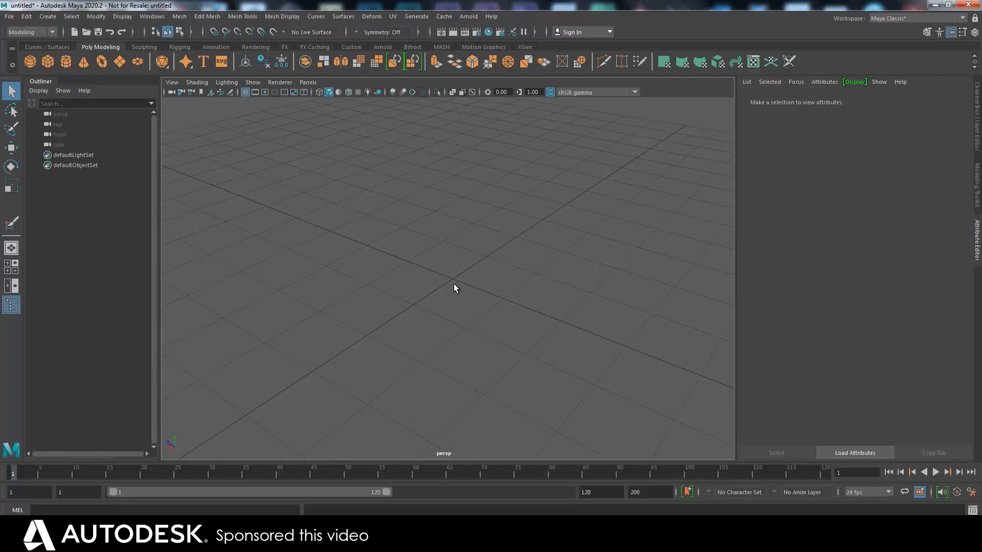
- Orbit, pan and tilt the empty perspective view to a steeper new angle
mouse_move(454, 288)
left_mouse_down("alt")
mouse_move(440, 272)
mouse_move(451, 286)
left_mouse_up("alt")
middle_click_drag(459, 281, 449, 262, "alt")
left_click_drag(450, 256, 423, 261, "alt")
left_click_drag(430, 273, 423, 303, "alt")
- Create a polygon sphere and pull the camera back to frame it
left_click(30, 62)
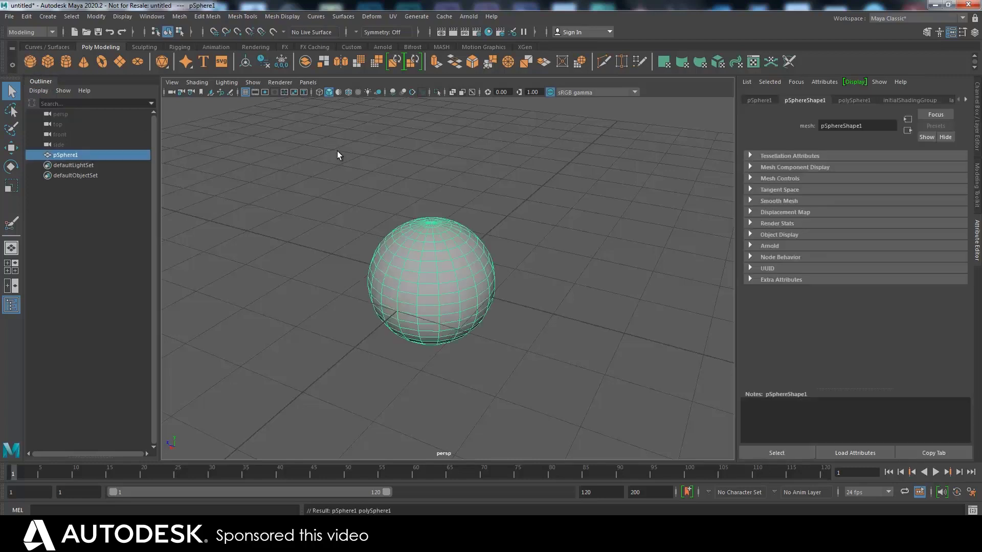
left_click_drag(523, 254, 530, 213, "alt")
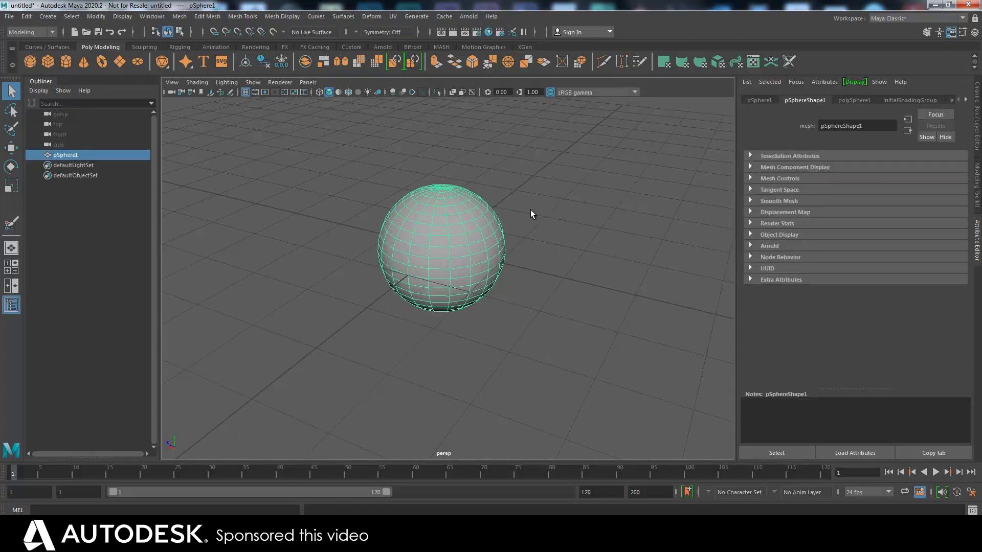
right_click_drag(531, 213, 451, 214, "alt")
left_click_drag(451, 214, 487, 209, "alt")
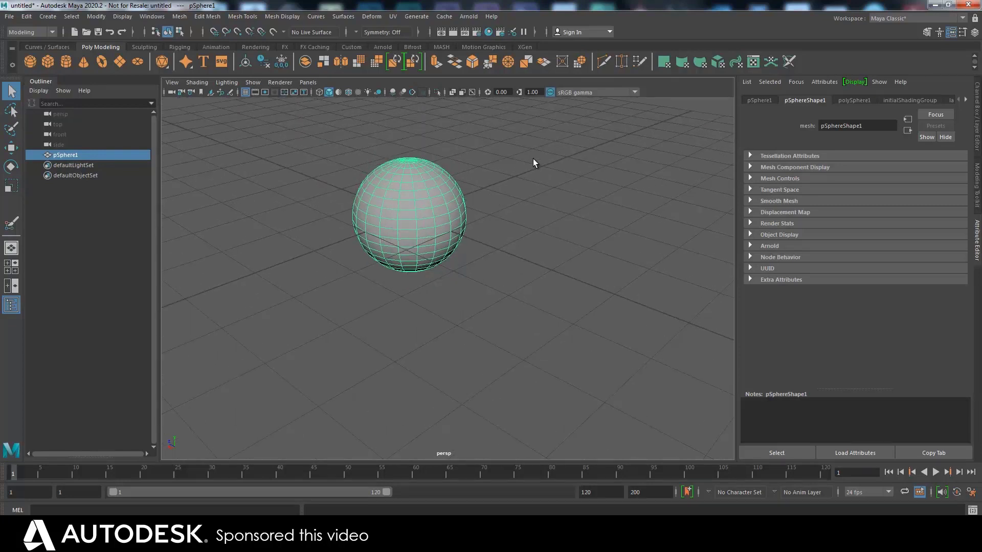
- Open the Bifrost Graph Editor as a floating window moved down below the sphere
left_click(412, 48)
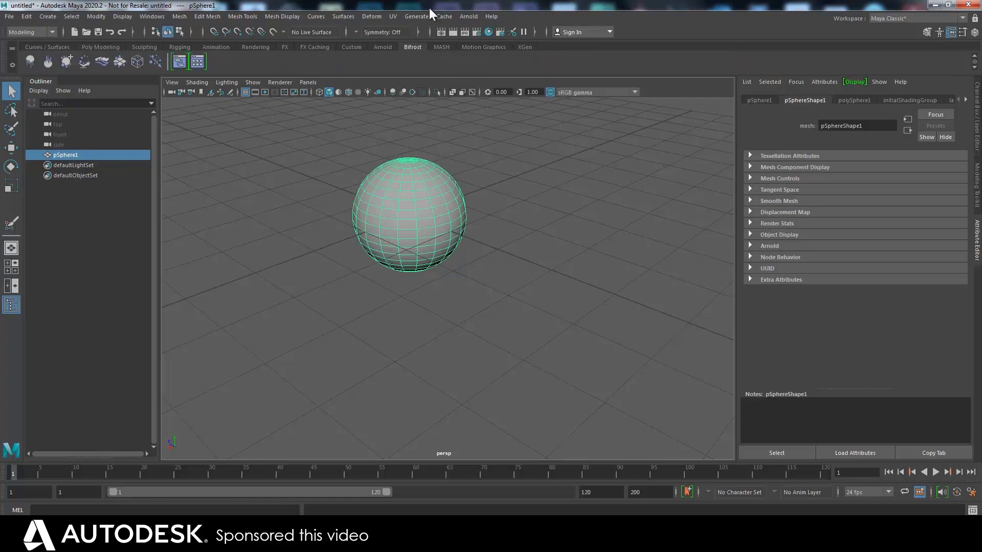
left_click(177, 62)
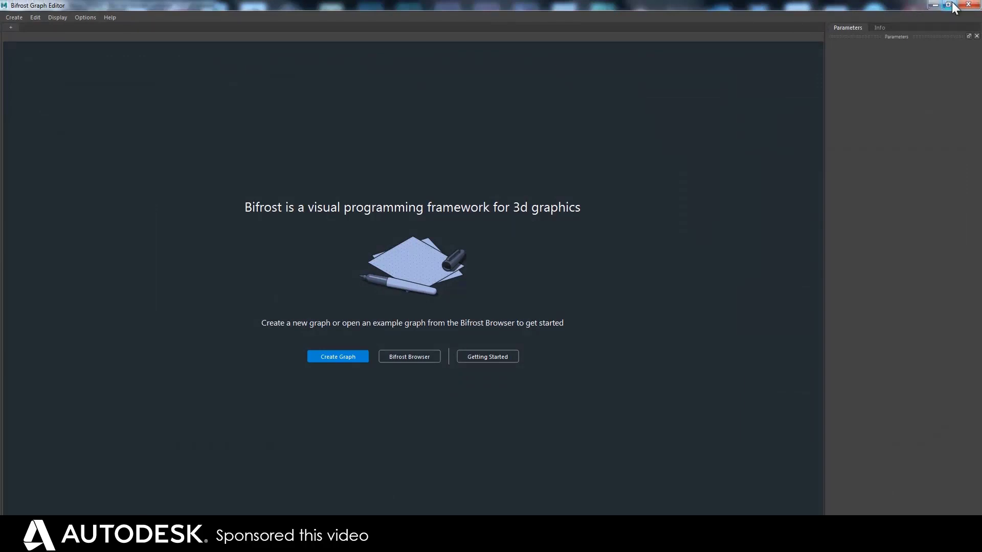
left_click_drag(897, 6, 667, 104)
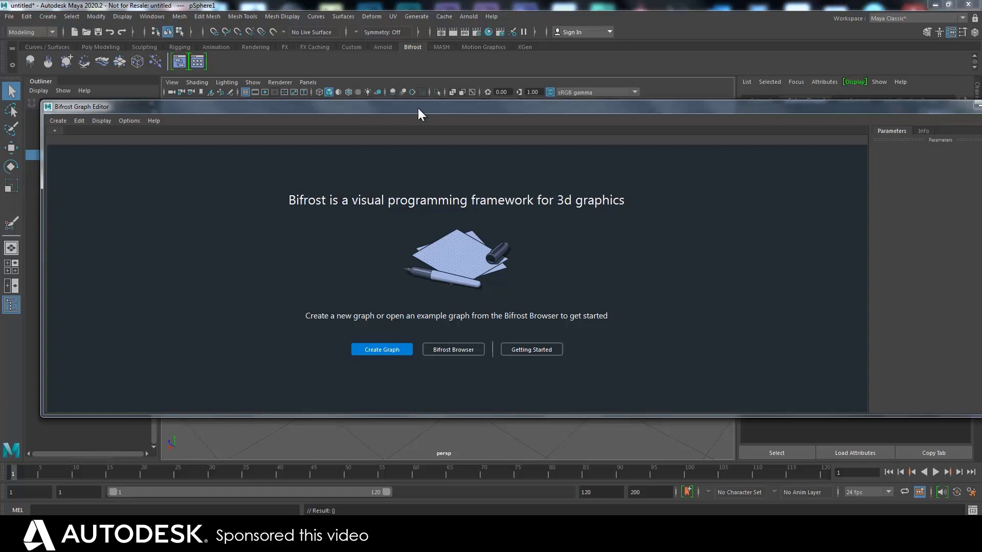
left_click_drag(418, 110, 424, 221)
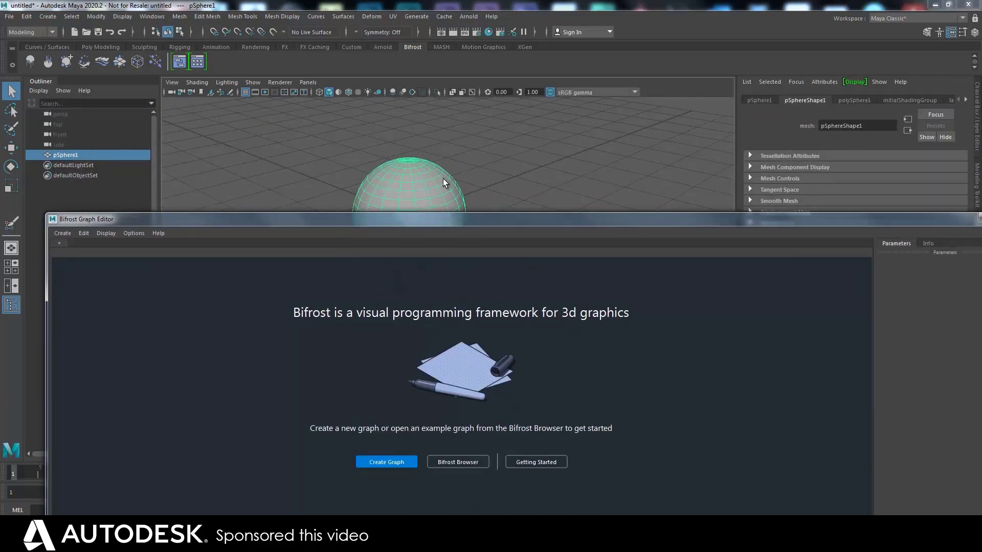
- Create a new Bifrost graph and spread its input and output nodes apart
left_click(384, 459)
left_click_drag(443, 219, 443, 212)
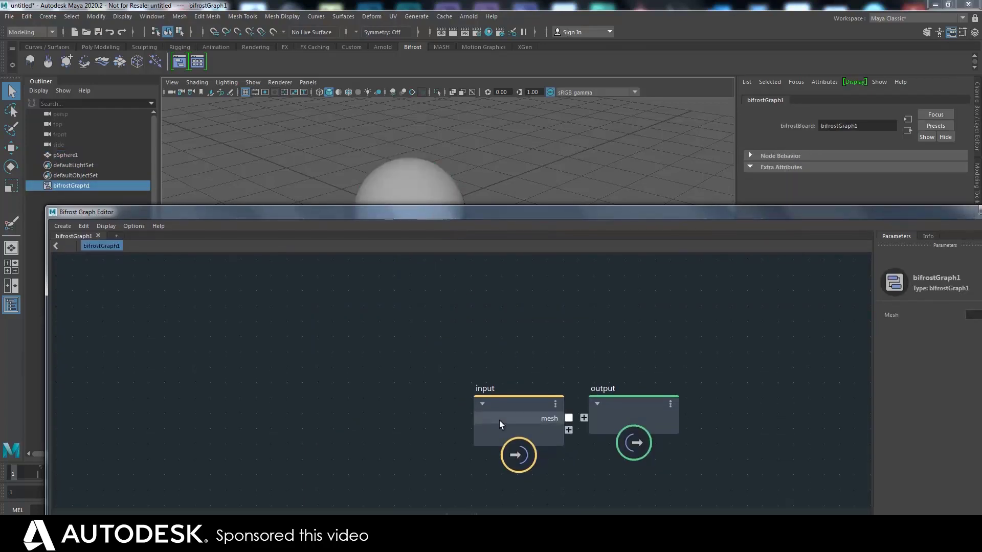
left_click_drag(500, 423, 265, 352)
left_click_drag(647, 414, 729, 354)
left_click_drag(278, 338, 254, 343)
left_click(712, 350)
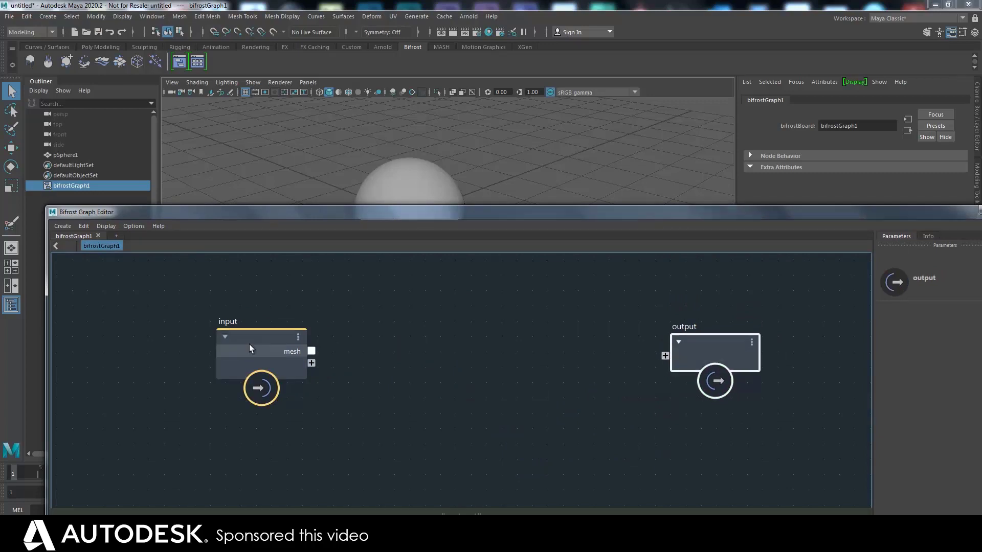
left_click(232, 352)
left_click_drag(323, 214, 323, 259)
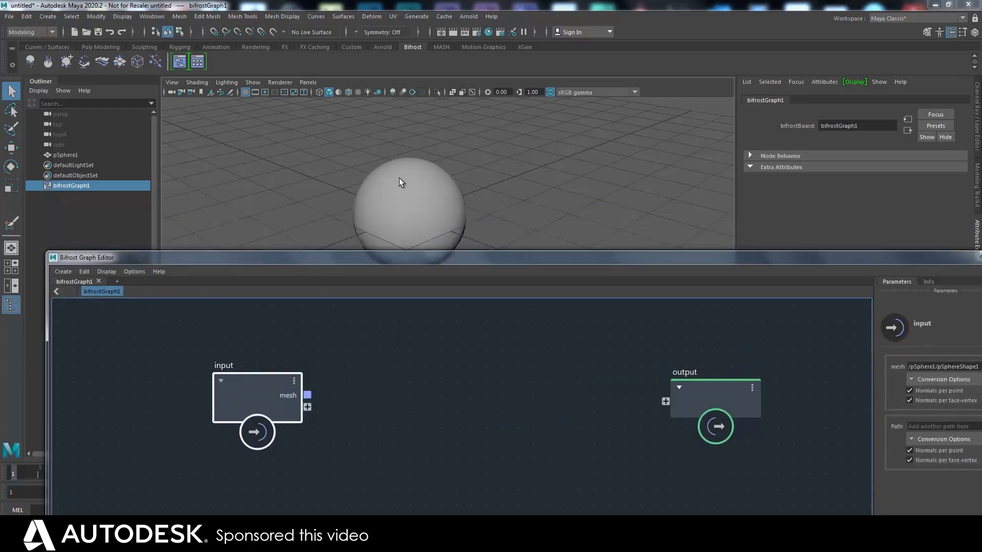
left_click_drag(701, 402, 703, 385)
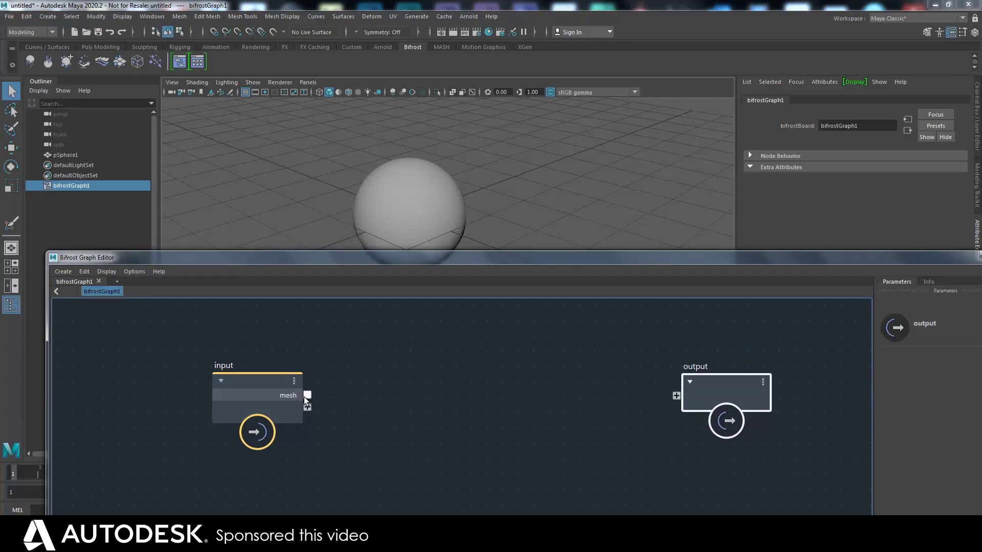
left_click_drag(305, 394, 515, 401)
left_click_drag(625, 275, 571, 272)
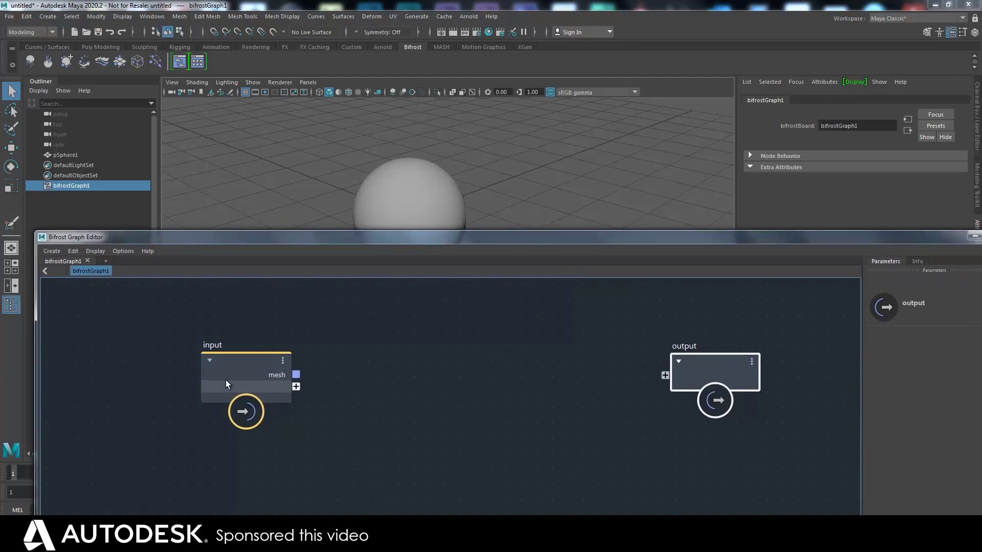
left_click_drag(264, 345, 235, 346)
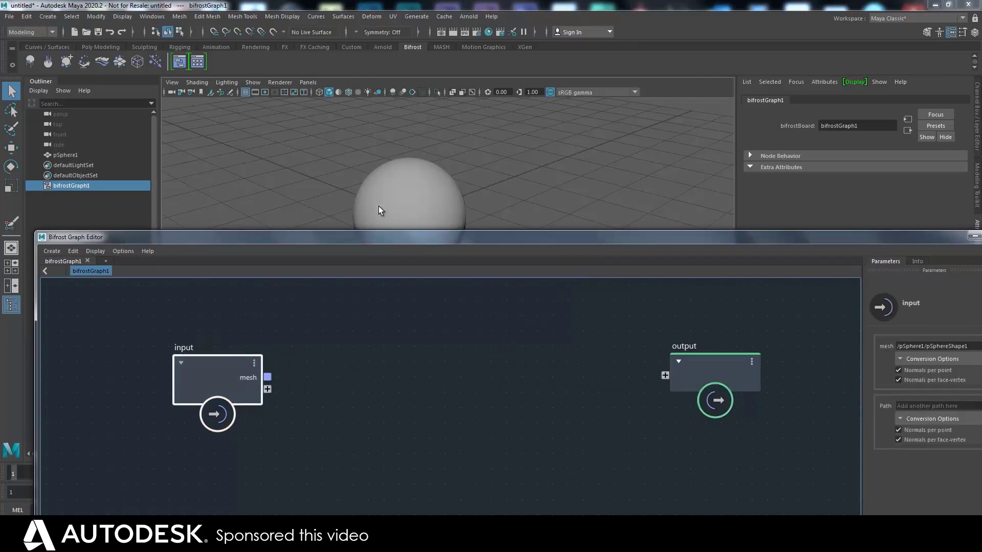
- Drop pSphere1 into the graph as pSphereShape1, delete the default input node, and align the nodes
left_click_drag(46, 154, 59, 167)
left_click_drag(160, 307, 165, 311)
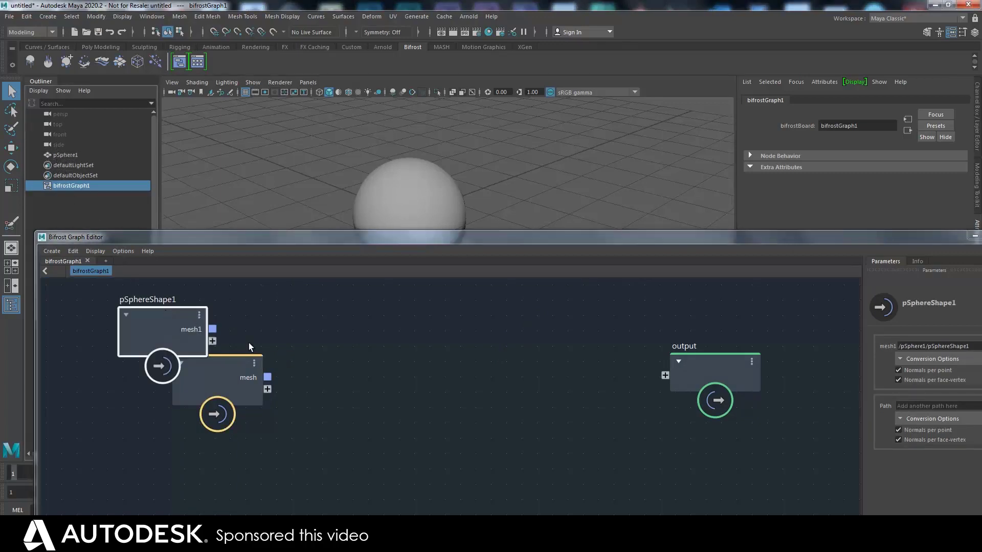
left_click_drag(213, 382, 155, 438)
left_click_drag(165, 318, 167, 318)
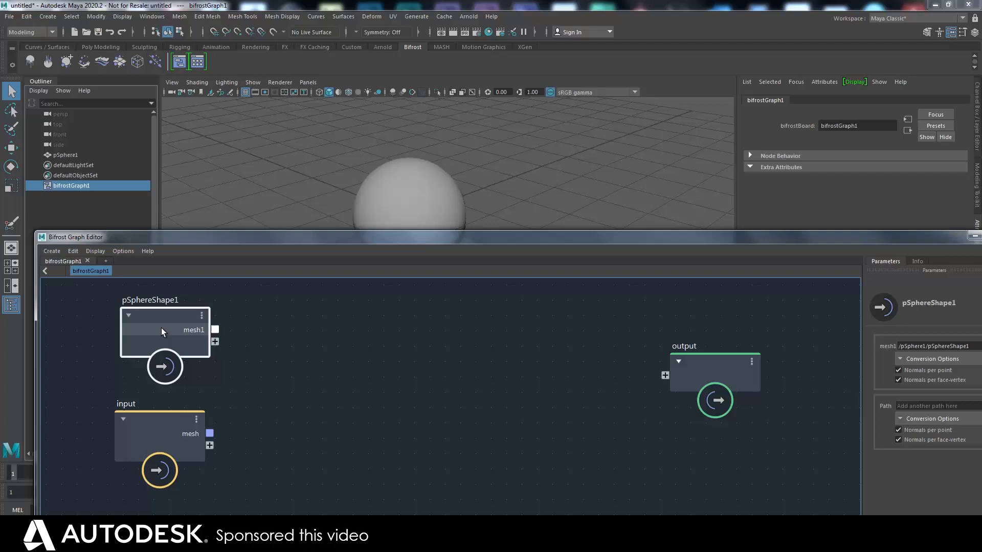
left_click(164, 416)
key("Delete")
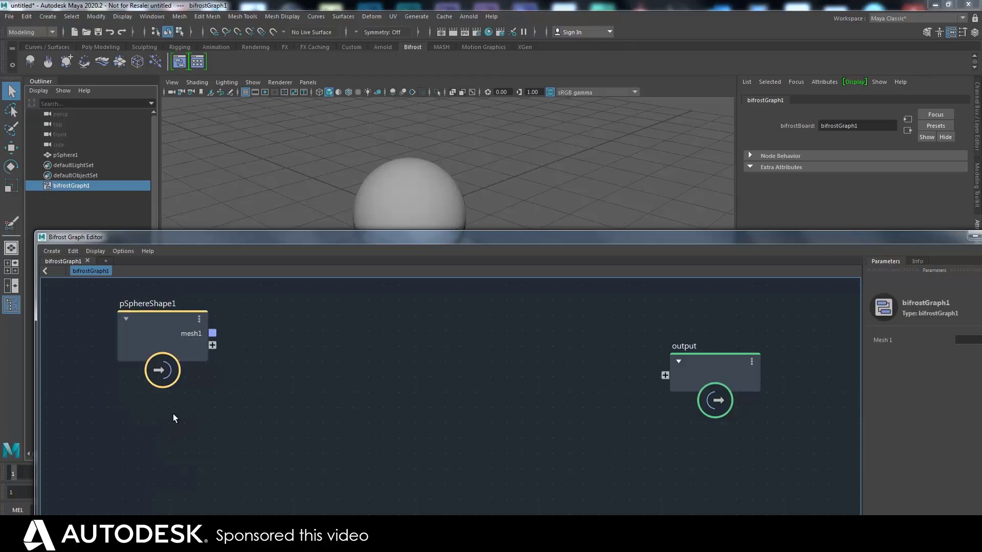
left_click_drag(152, 329, 150, 343)
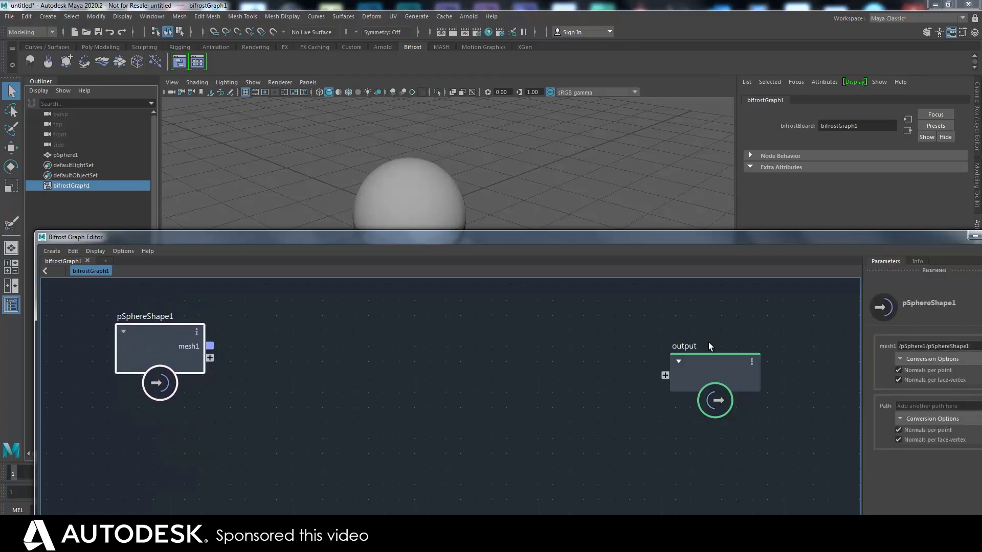
left_click_drag(706, 366, 702, 335)
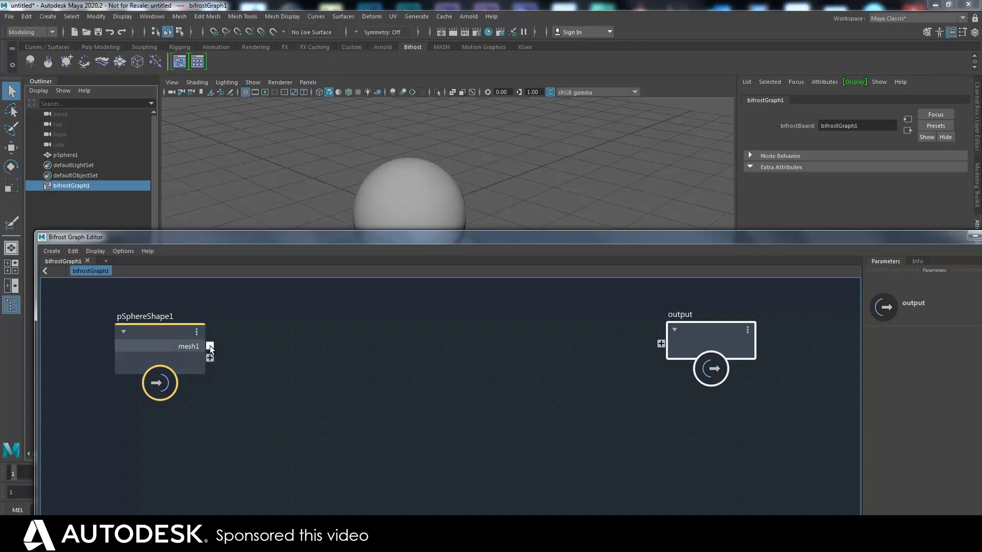
- Wire pSphereShape1's mesh1 port into the output node's mesh2, producing bif1
left_click_drag(209, 346, 664, 344)
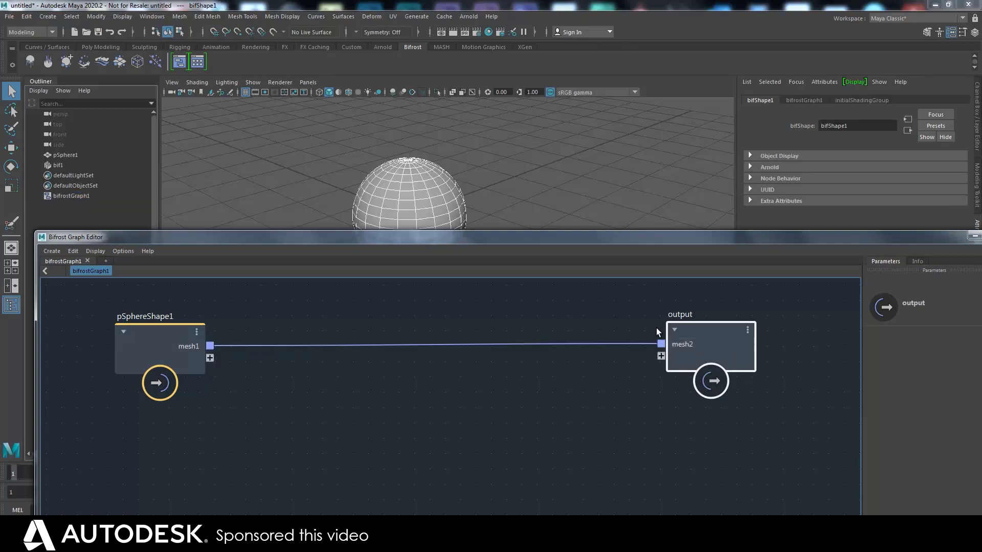
left_click(55, 166)
left_click_drag(295, 237, 301, 288)
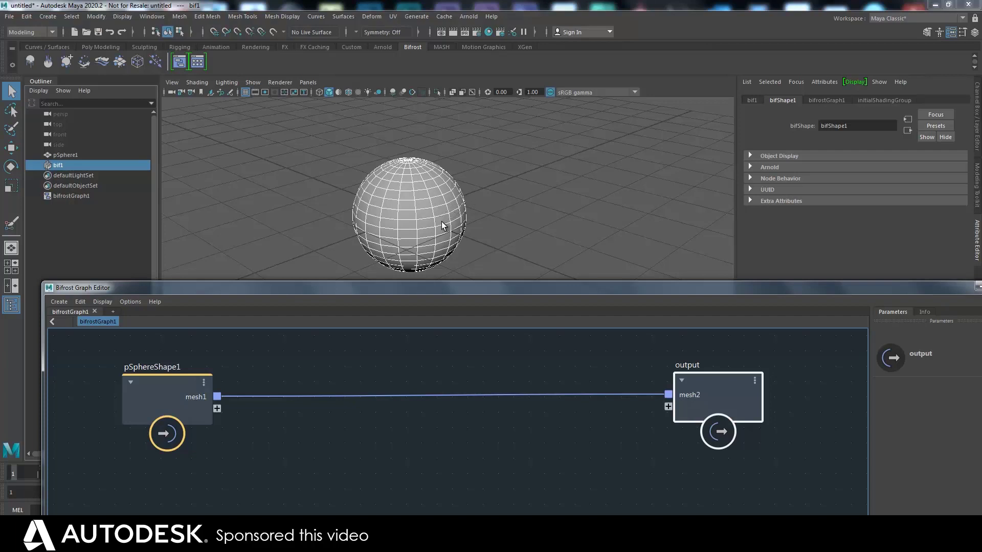
- Move bif1 along X with the Move tool so it sits beside pSphere1
key("w")
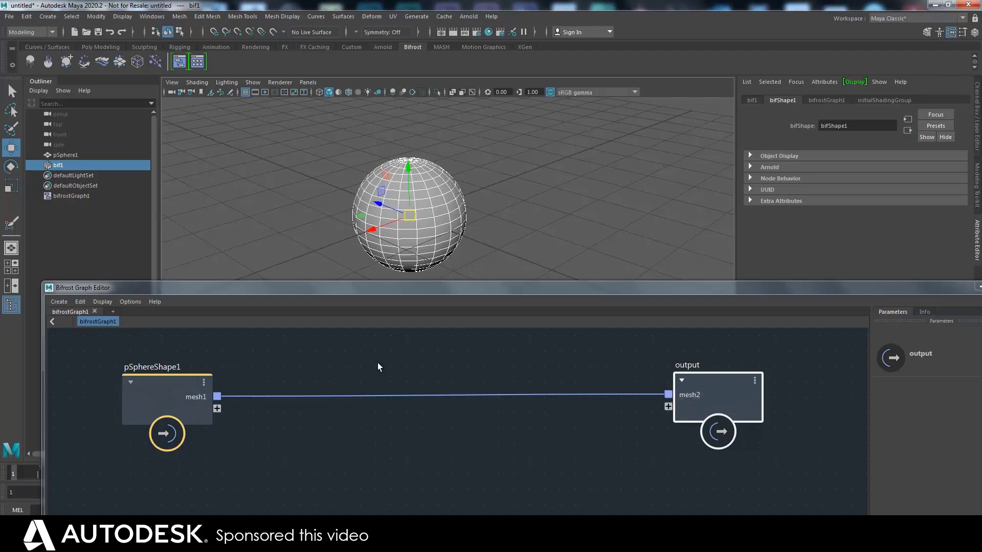
left_click_drag(161, 388, 165, 395)
left_click(58, 155)
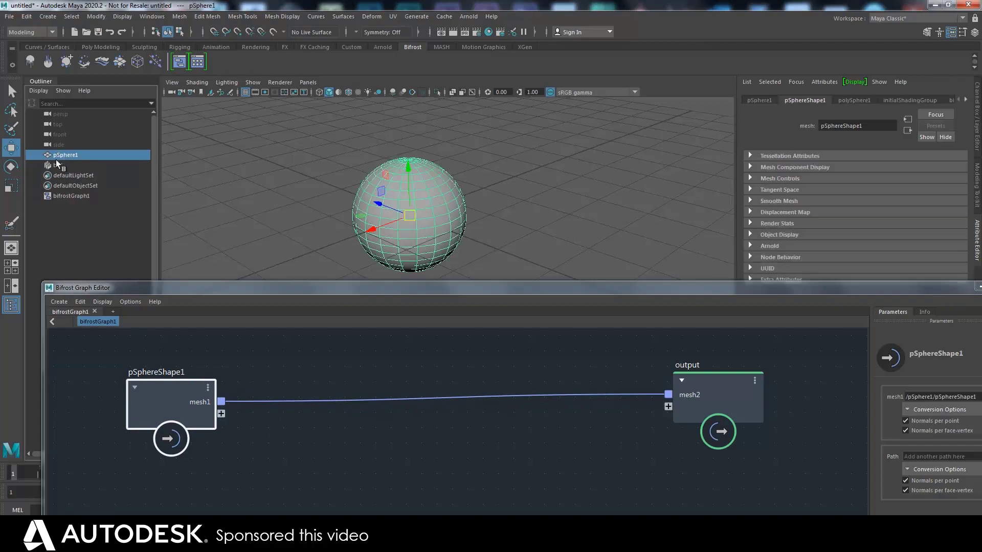
left_click(57, 165)
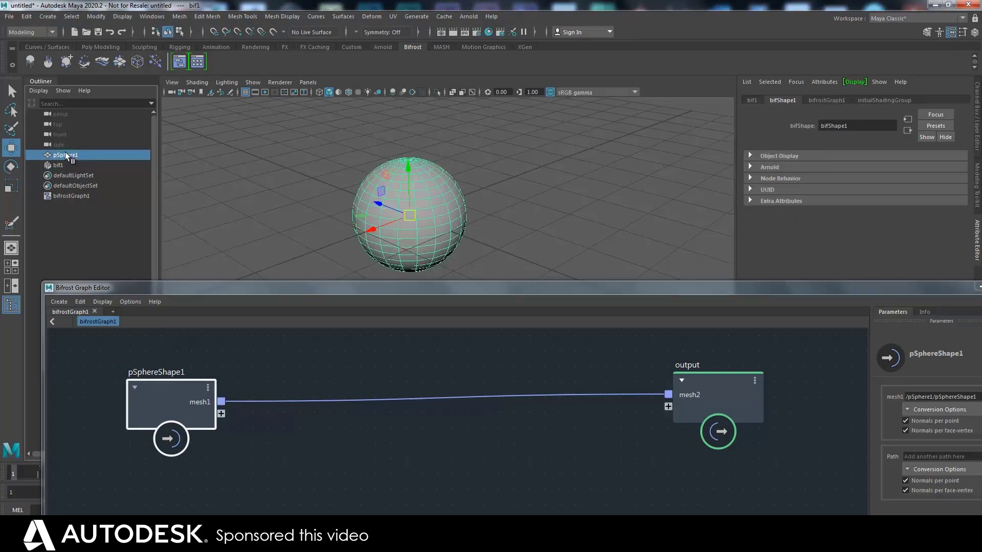
left_click(82, 166)
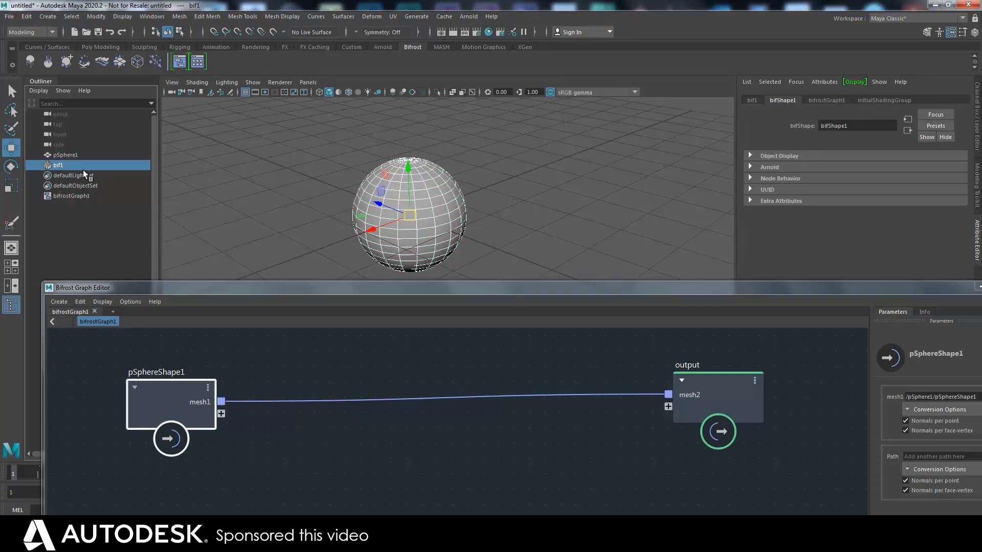
mouse_move(372, 231)
left_mouse_down()
mouse_move(480, 188)
mouse_move(544, 215)
mouse_move(573, 198)
mouse_move(592, 219)
mouse_move(574, 234)
left_mouse_up()
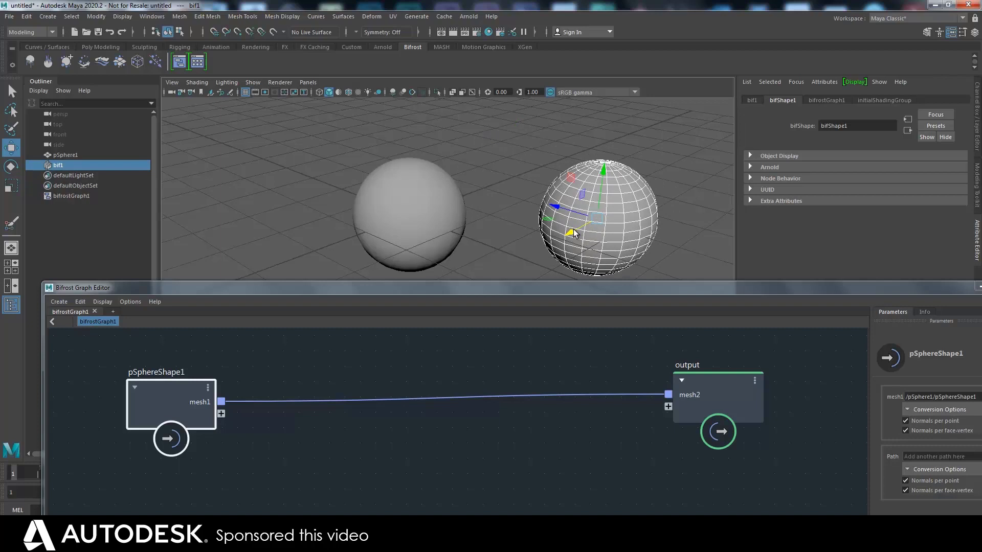
left_click(394, 197)
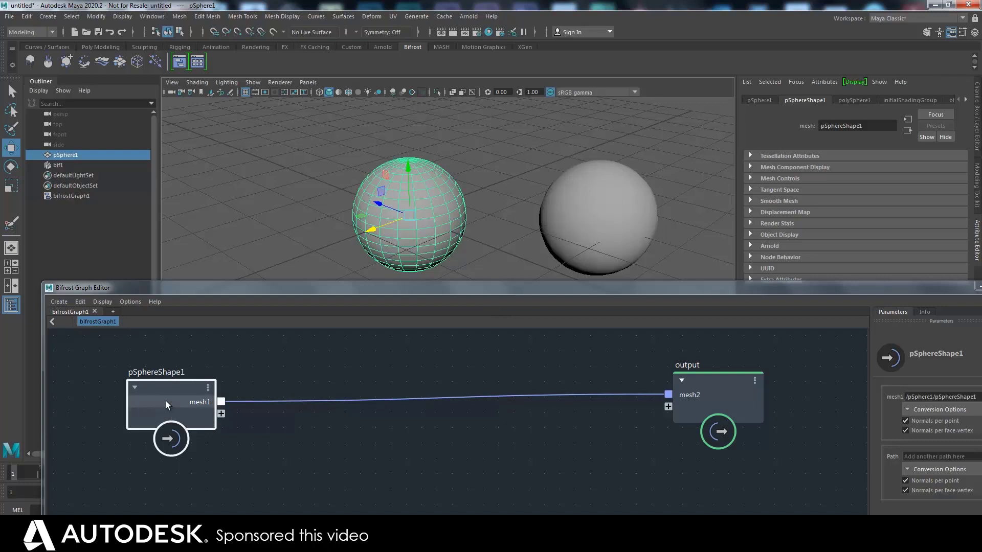
left_click_drag(166, 401, 169, 399)
left_click_drag(705, 394, 735, 391)
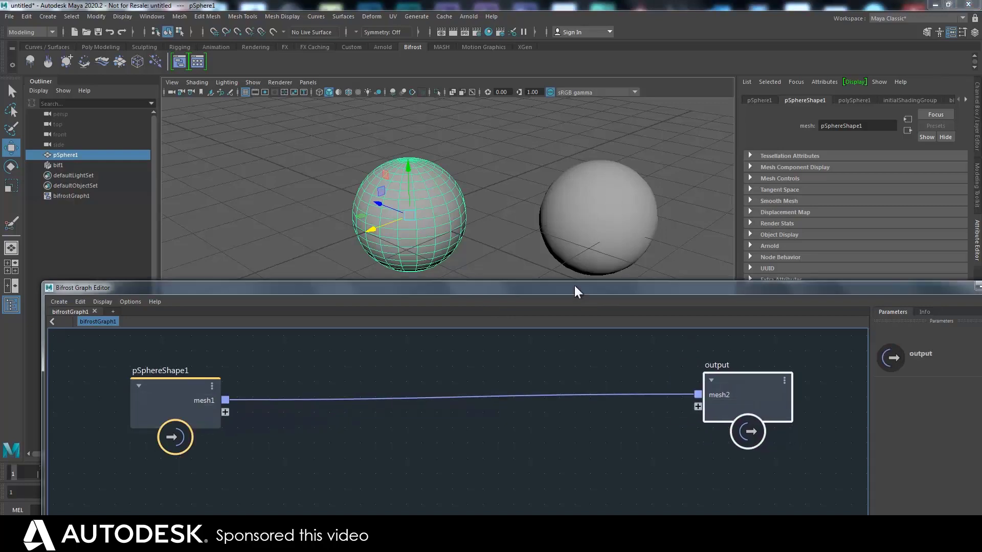
mouse_move(574, 286)
left_mouse_down()
mouse_move(572, 299)
mouse_move(566, 278)
left_mouse_up()
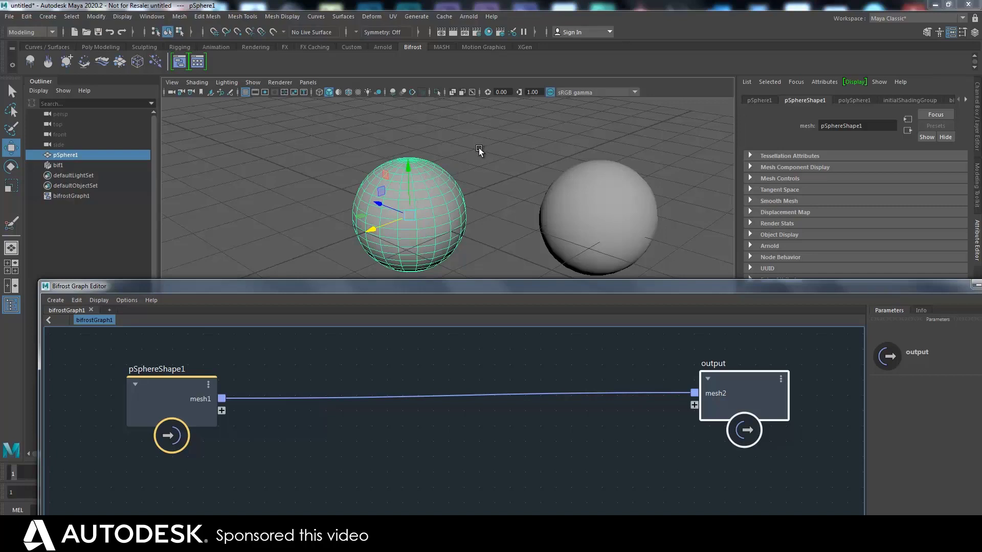
- Filter the Bifrost node search on 'getpo' to find get_point_position
left_click(158, 389)
left_click_drag(159, 388, 153, 388)
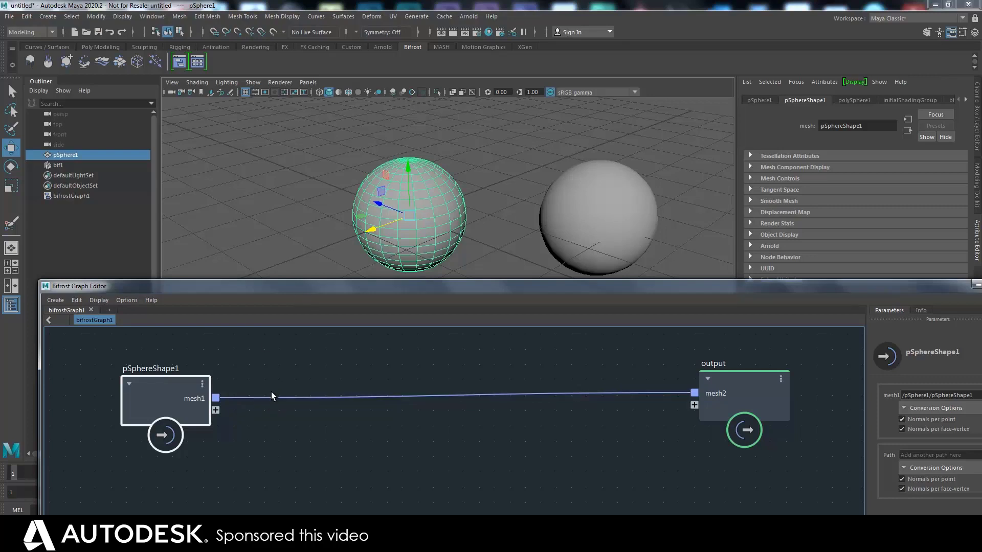
key("Tab")
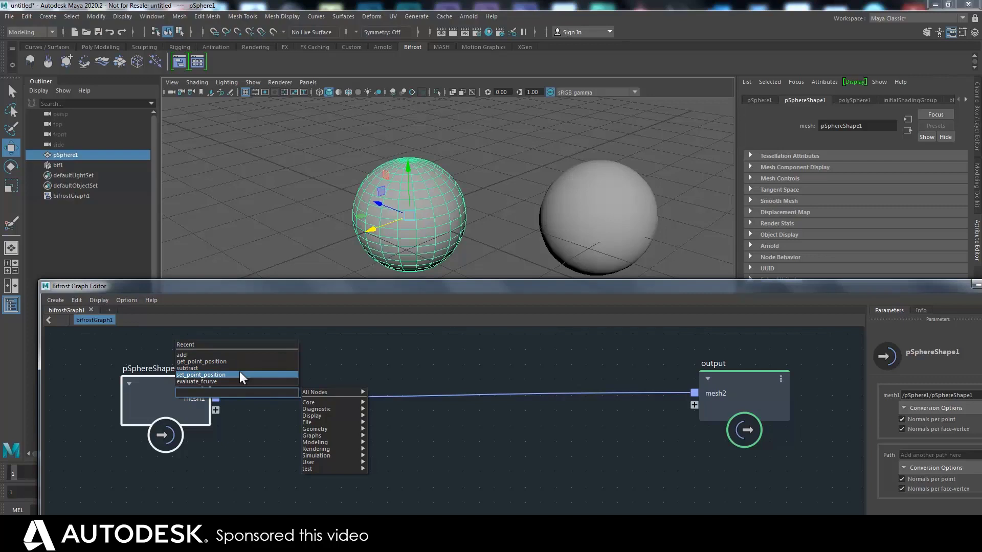
mouse_move(341, 403)
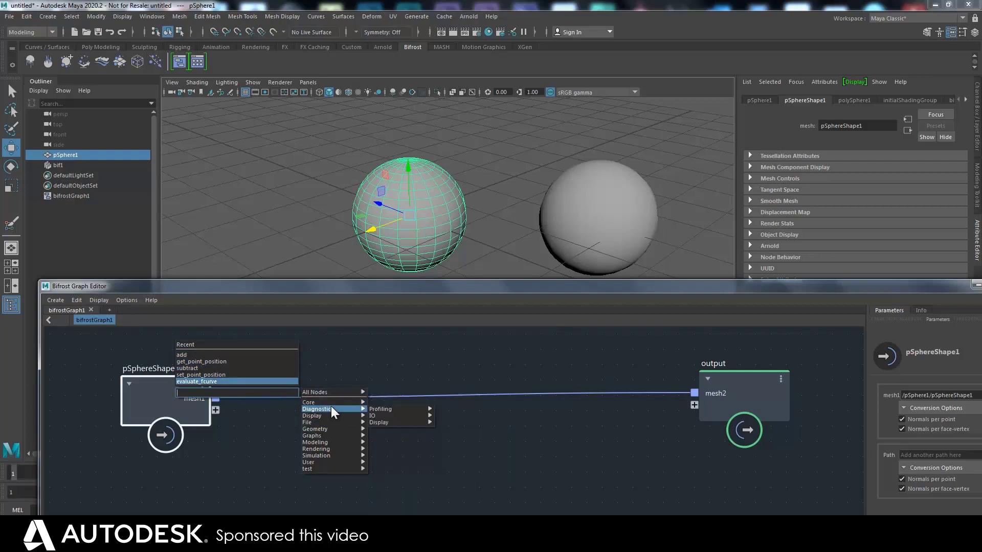
mouse_move(325, 431)
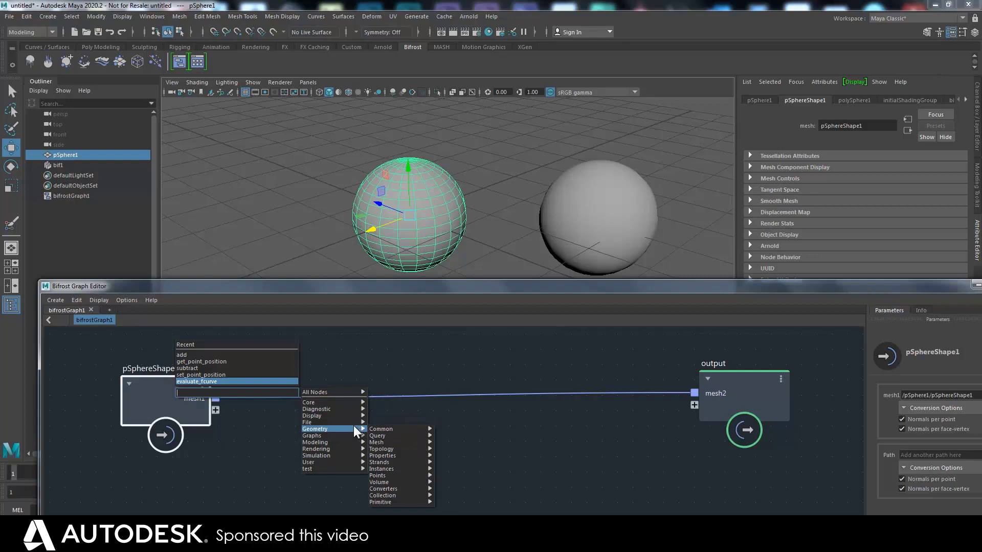
mouse_move(393, 468)
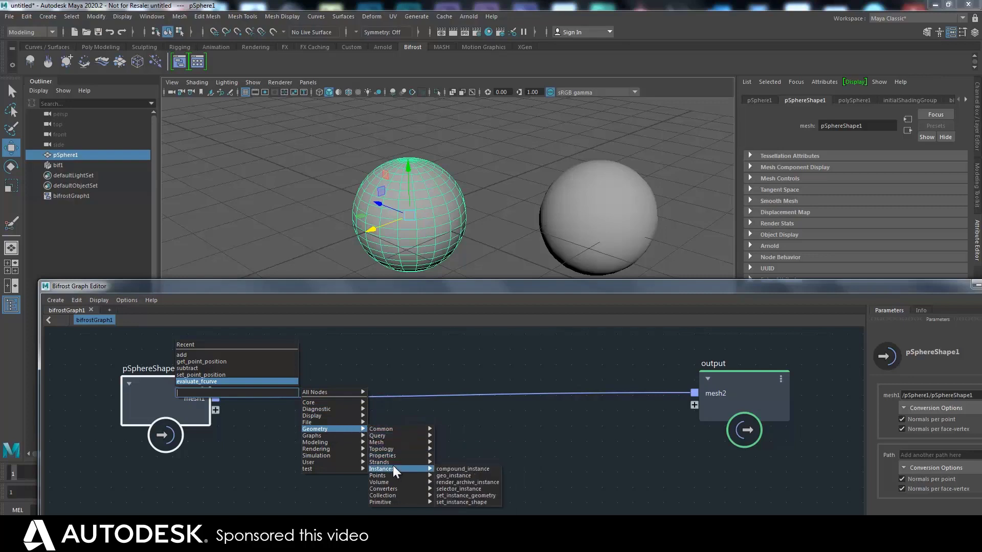
mouse_move(396, 429)
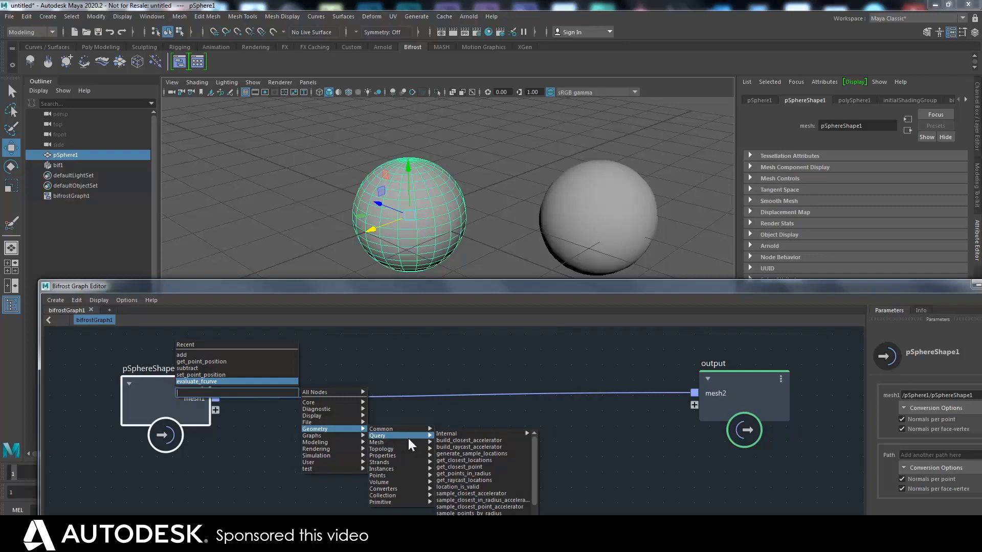
mouse_move(427, 431)
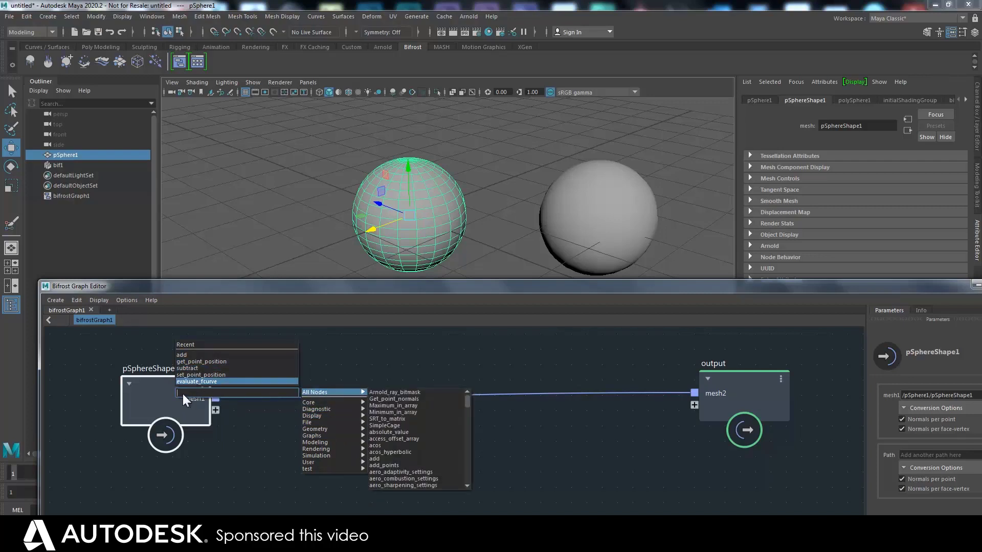
type("get")
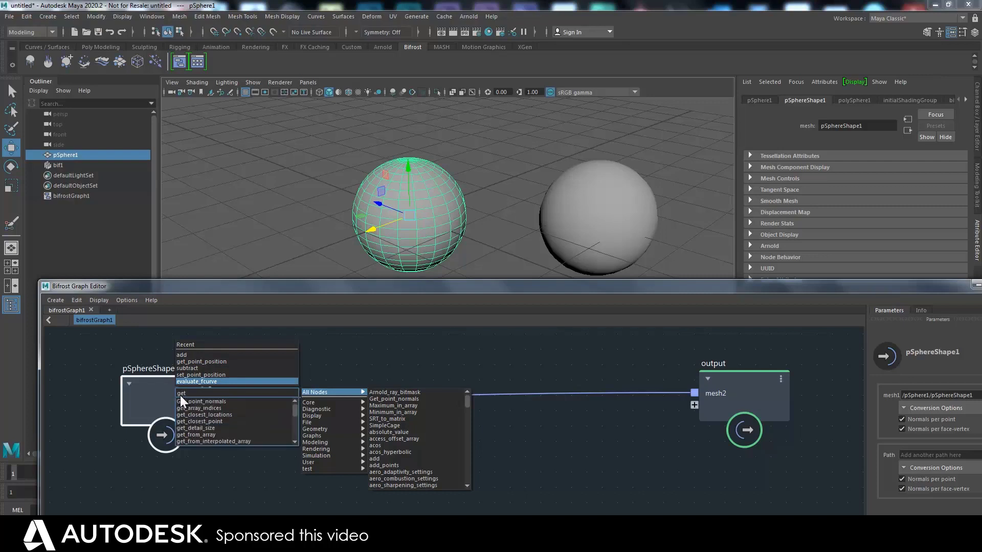
type("po")
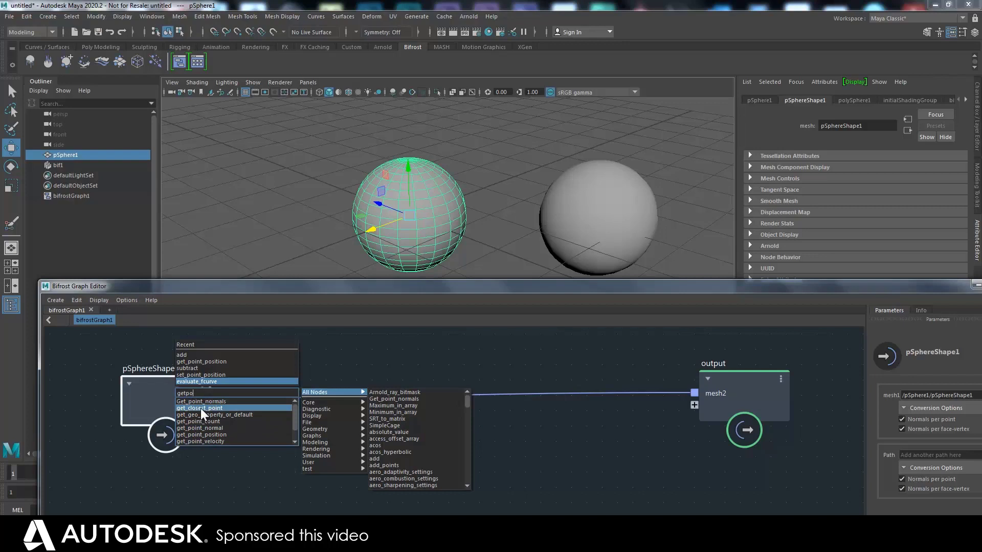
scroll(204, 440, "down", 1)
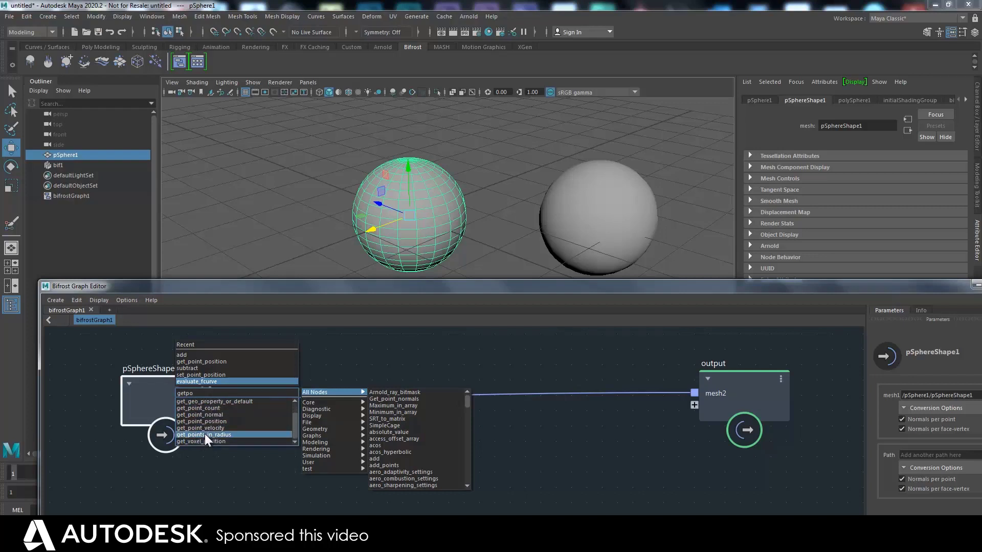
- Create a get_point_position node and wire mesh1 into its geometry input
left_click(204, 420)
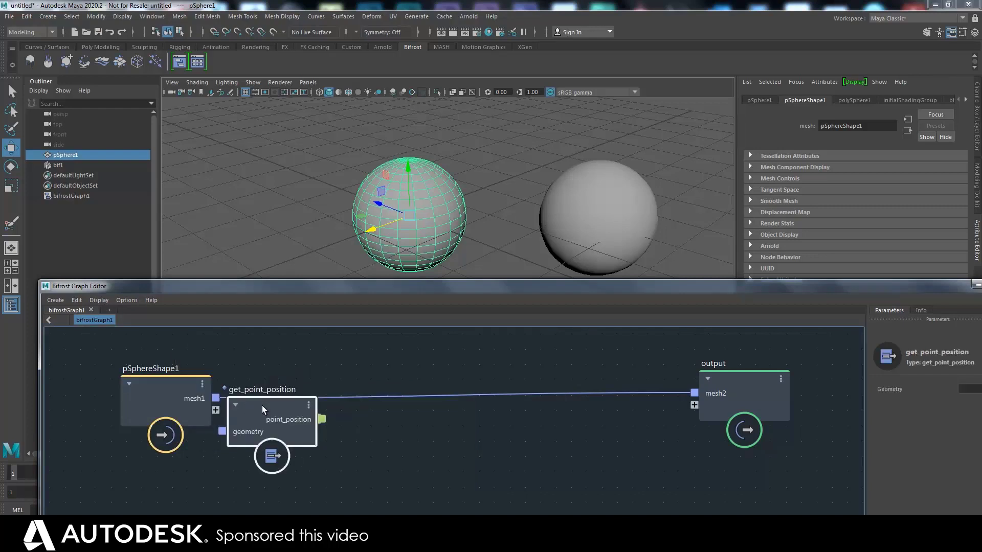
left_click_drag(262, 406, 297, 357)
left_click_drag(214, 396, 258, 381)
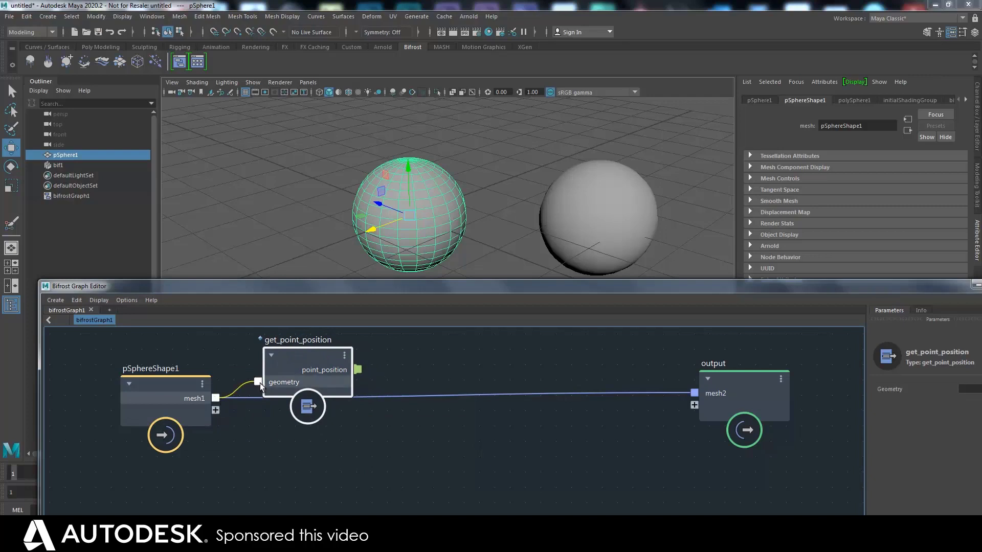
left_click_drag(320, 354, 318, 349)
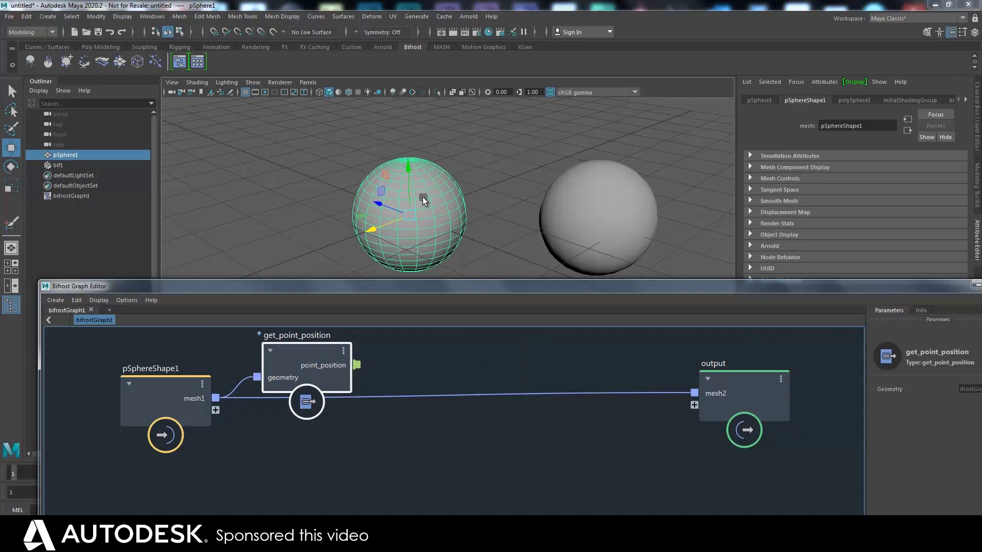
- Fine-tune get_point_position's placement, then search the node list for 'setpo'
left_click_drag(315, 352, 308, 348)
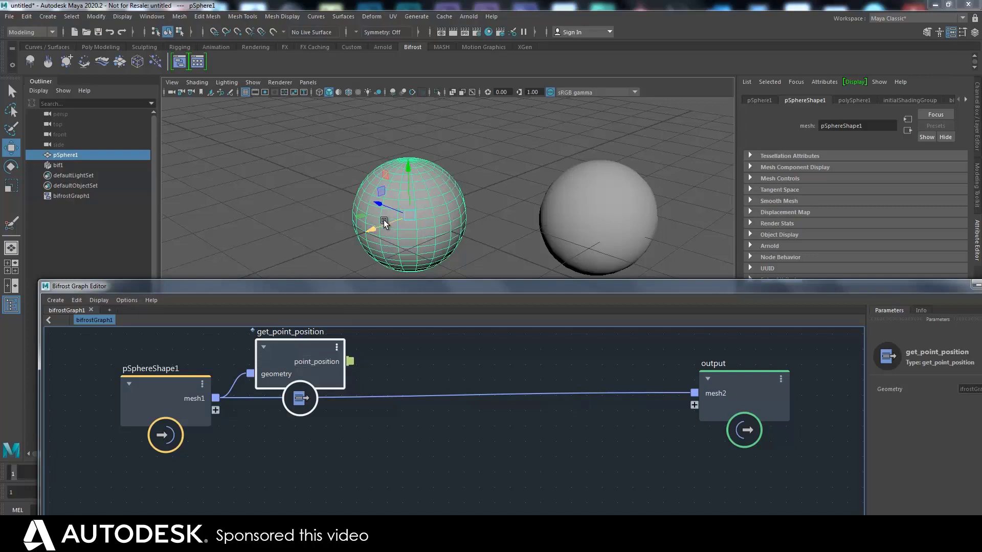
key("q")
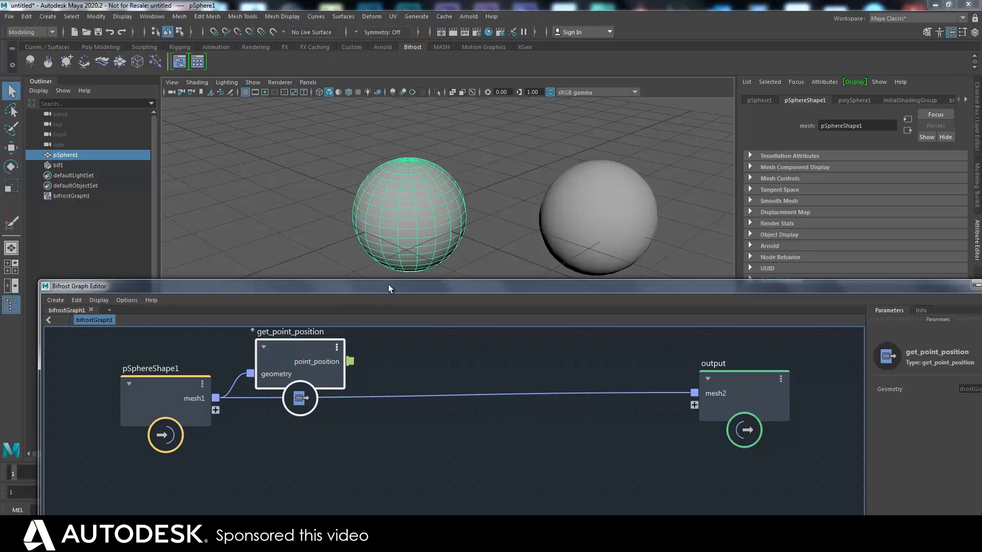
left_click_drag(305, 349, 305, 344)
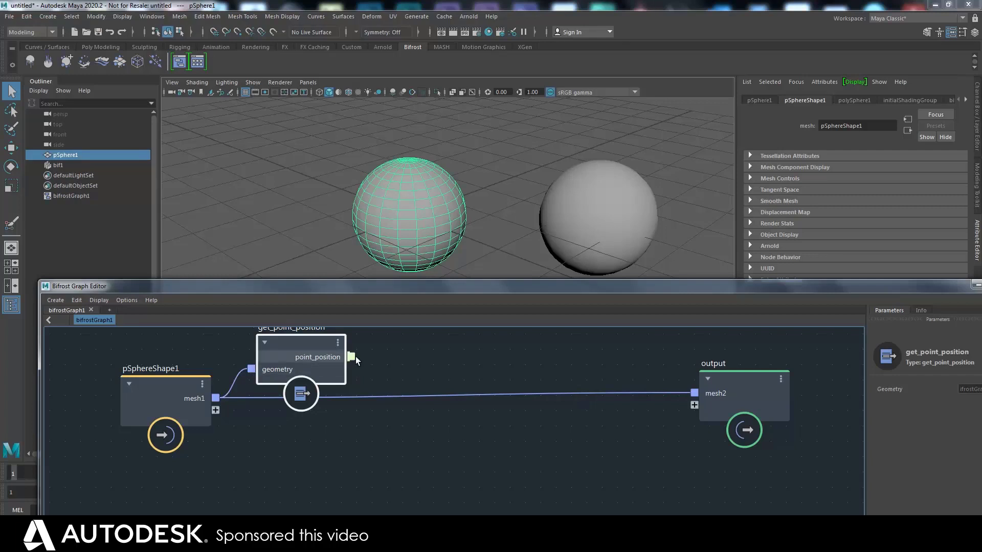
left_click_drag(317, 344, 311, 341)
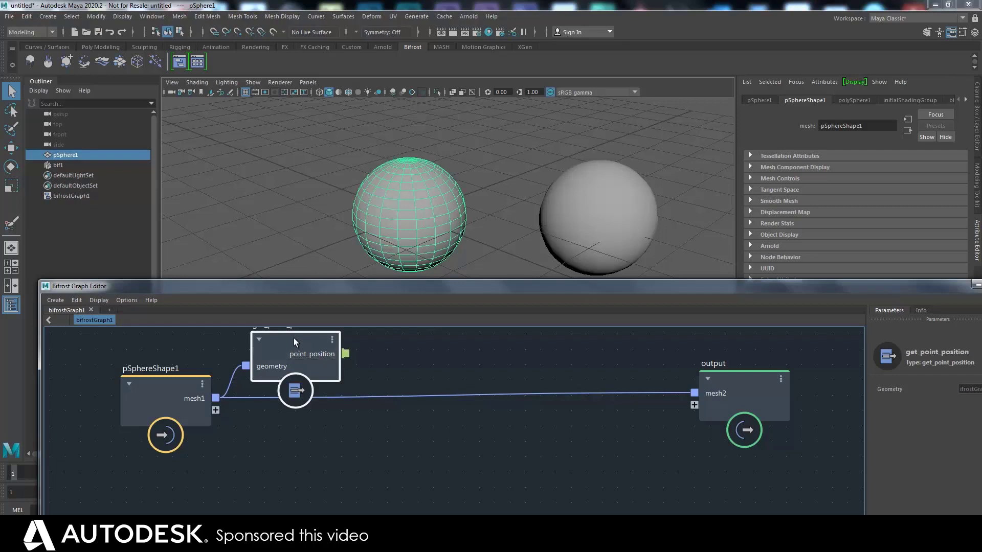
left_click_drag(299, 341, 309, 342)
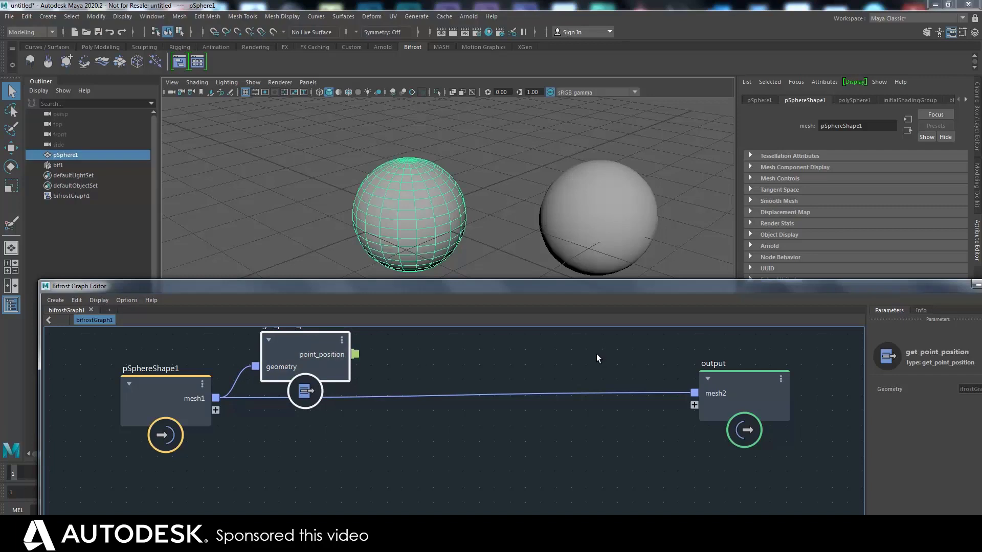
key("Tab")
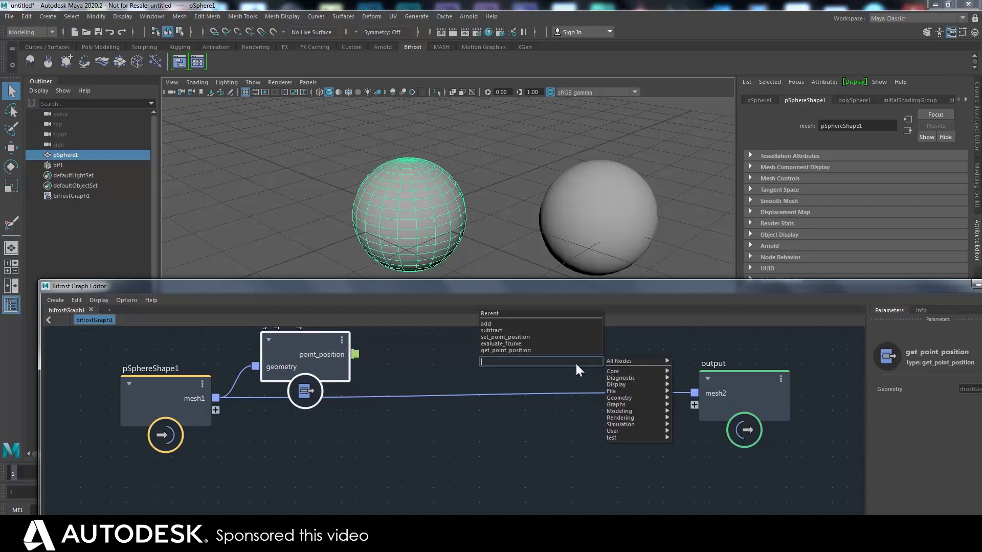
type("set")
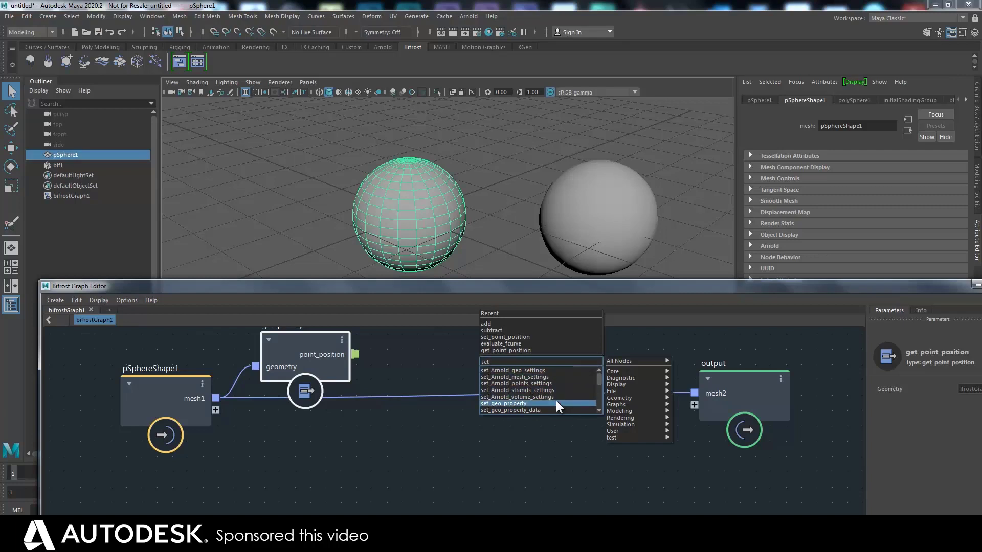
type("p")
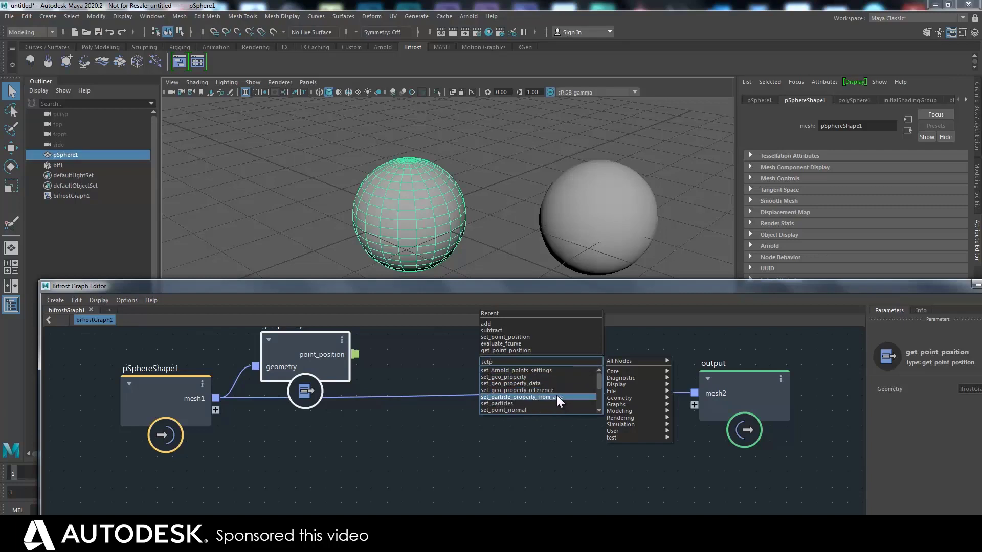
type("o")
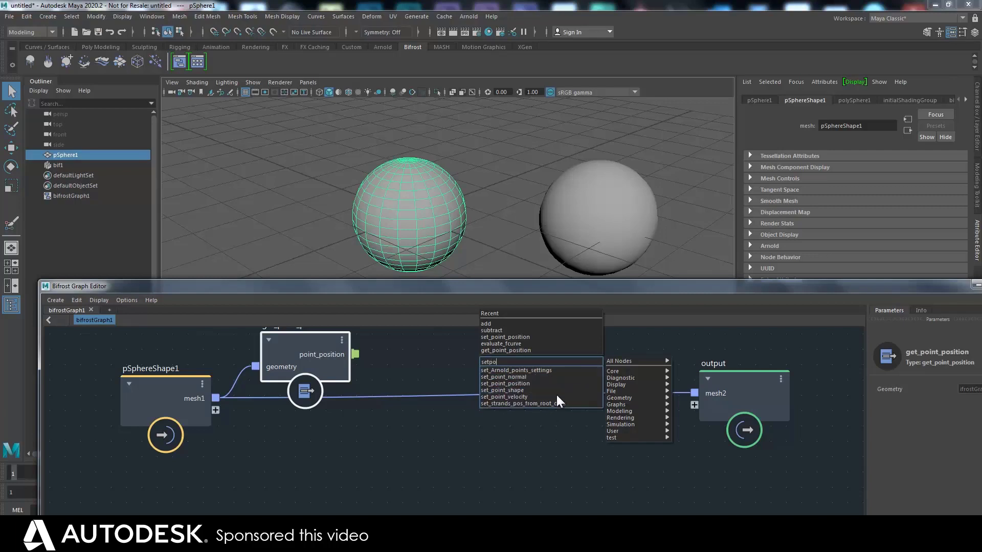
- Add a set_point_position node fed by mesh1 and point_position, outputting into output's mesh2
left_click(531, 383)
left_click_drag(535, 379, 568, 339)
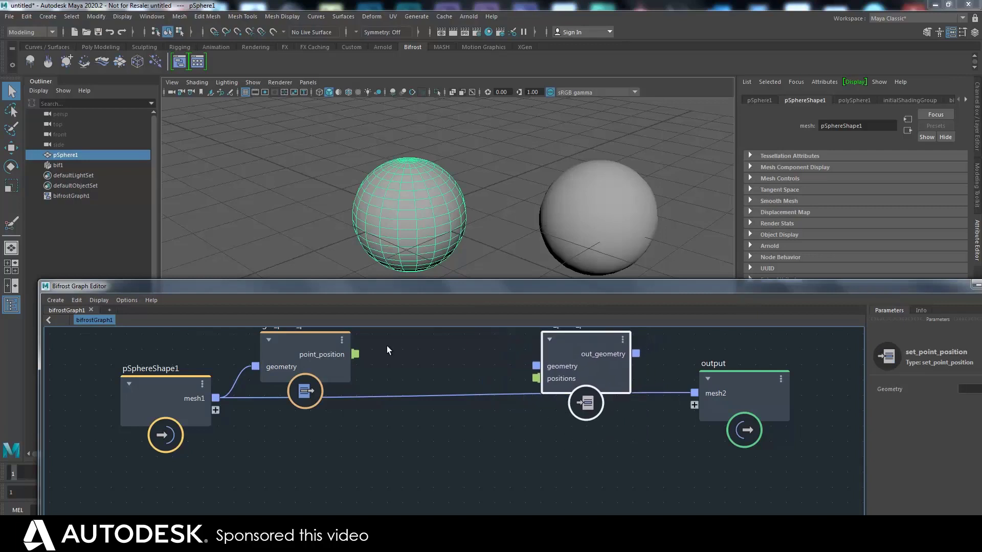
left_click_drag(302, 338, 299, 353)
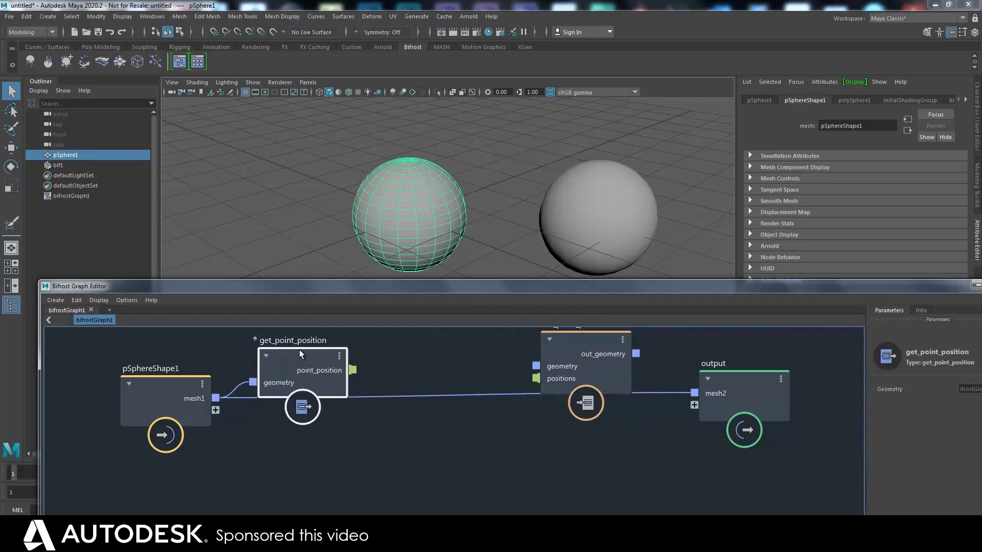
left_click_drag(352, 369, 536, 376)
left_click_drag(580, 342, 588, 342)
left_click_drag(710, 396, 716, 402)
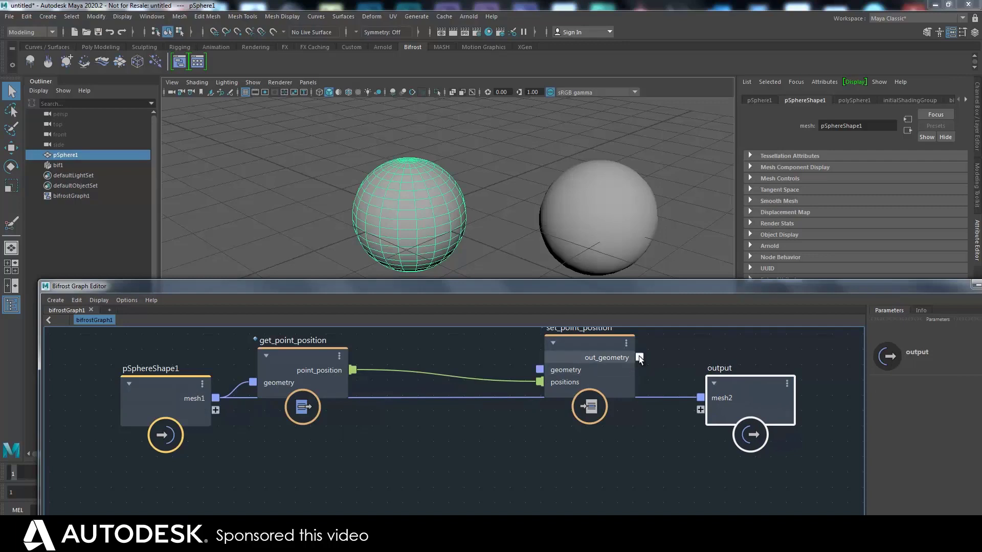
left_click_drag(639, 357, 690, 394)
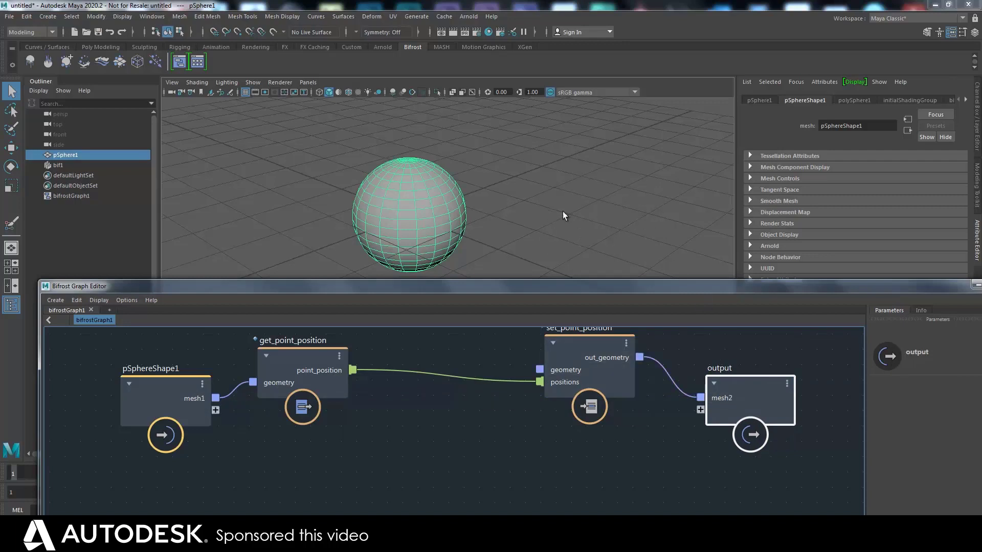
left_click_drag(573, 350, 575, 359)
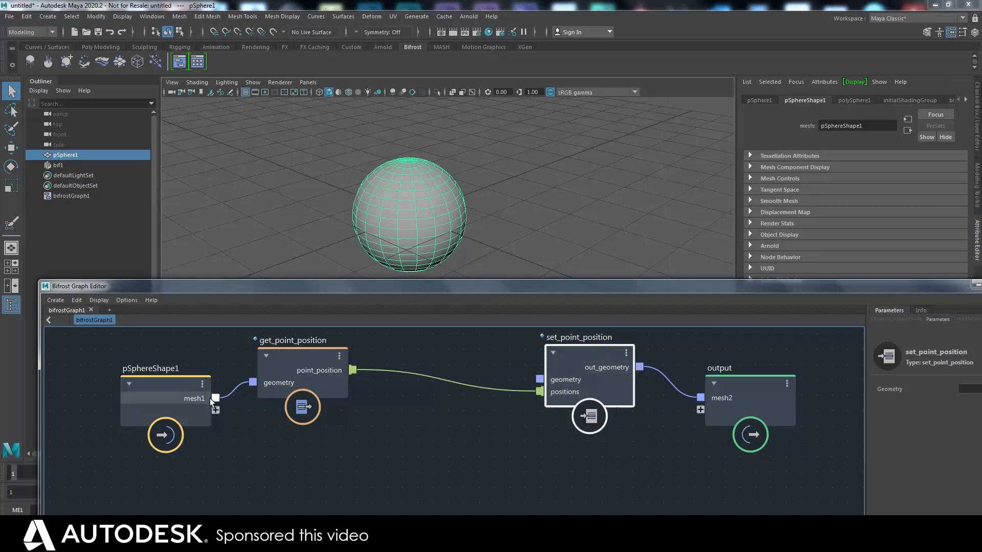
left_click_drag(216, 397, 542, 379)
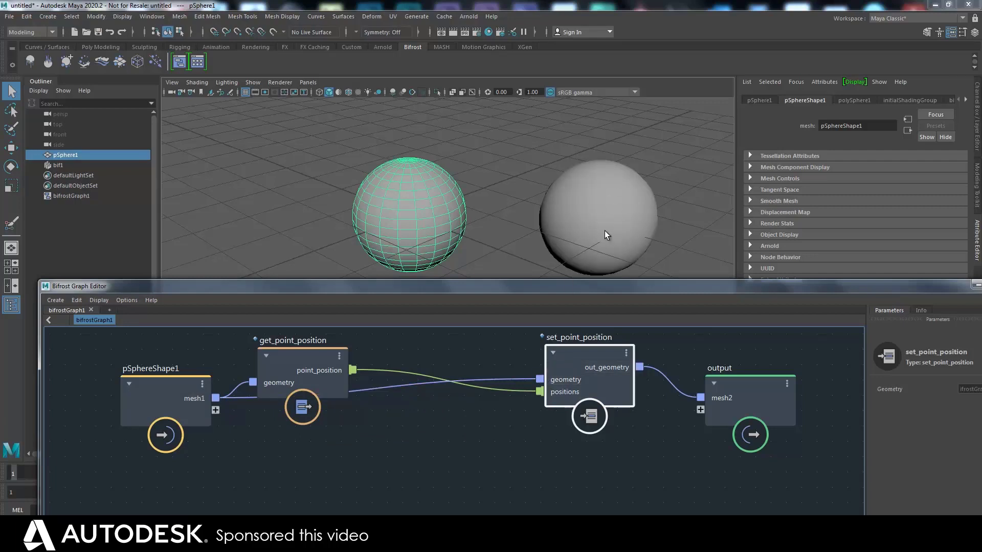
- Spread the nodes out: set_point_position and output right, get_point_position and pSphereShape1 left
left_click_drag(738, 388, 776, 379)
left_click_drag(566, 354, 613, 355)
left_click_drag(280, 352, 259, 347)
left_click_drag(172, 386, 127, 405)
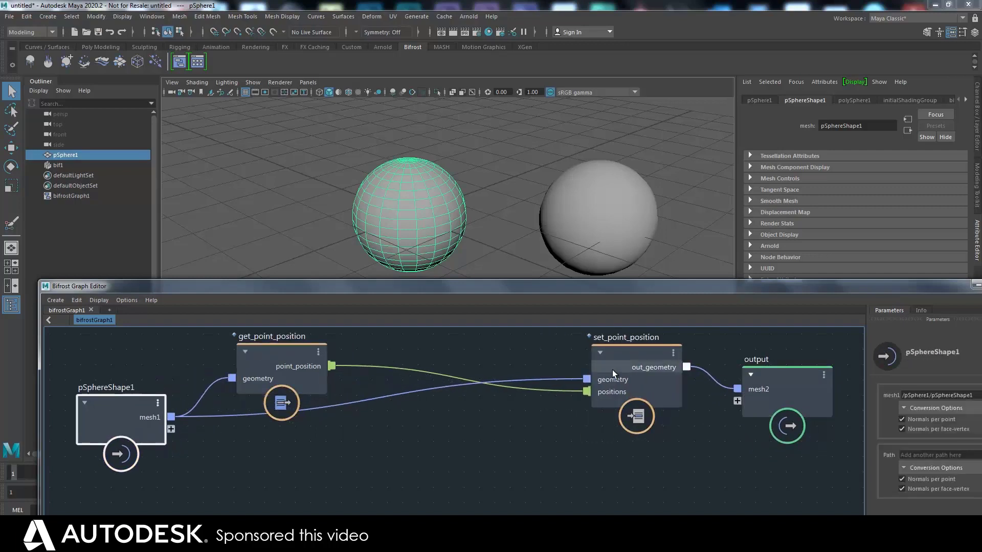
left_click_drag(269, 361, 260, 450)
left_click_drag(609, 370, 630, 414)
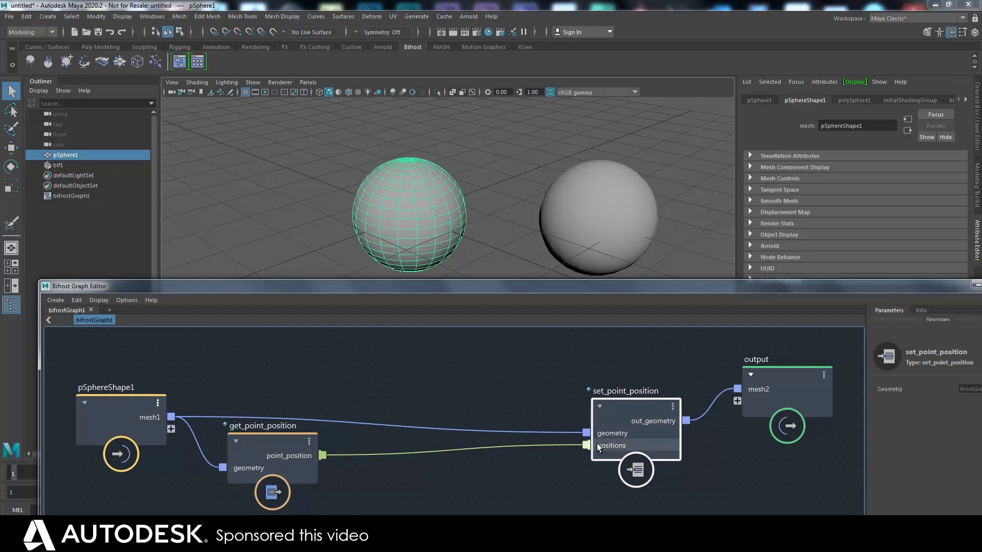
left_click_drag(768, 382, 786, 377)
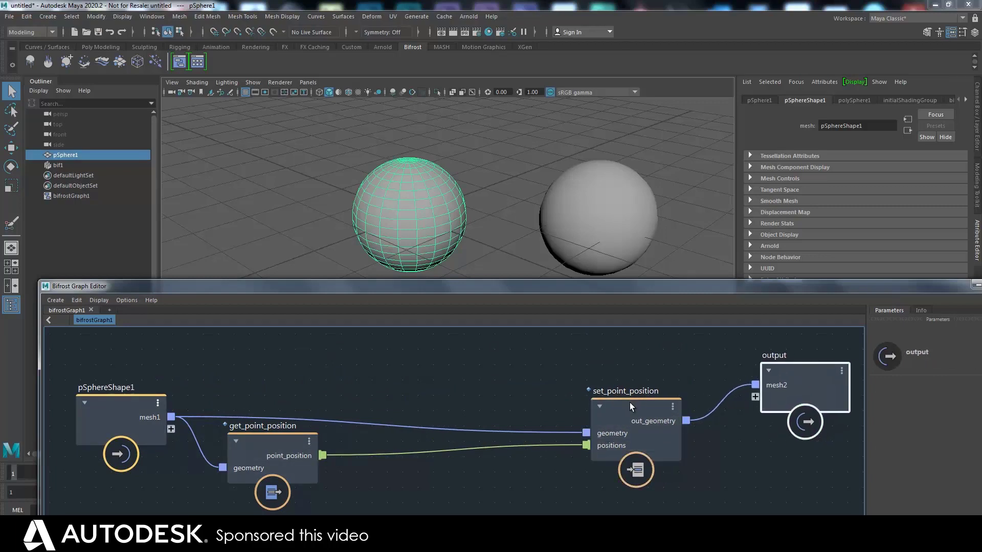
left_click_drag(629, 403, 683, 393)
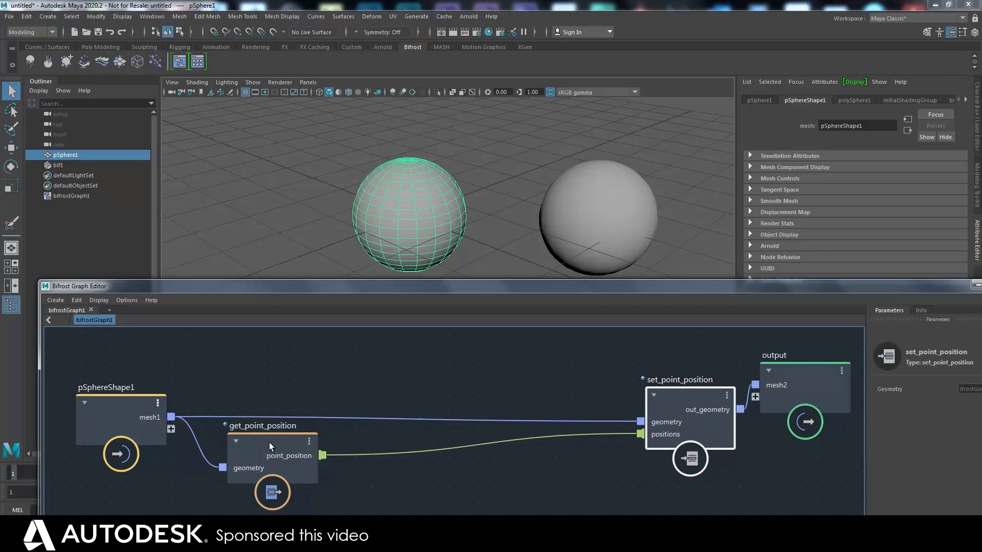
right_click(463, 447)
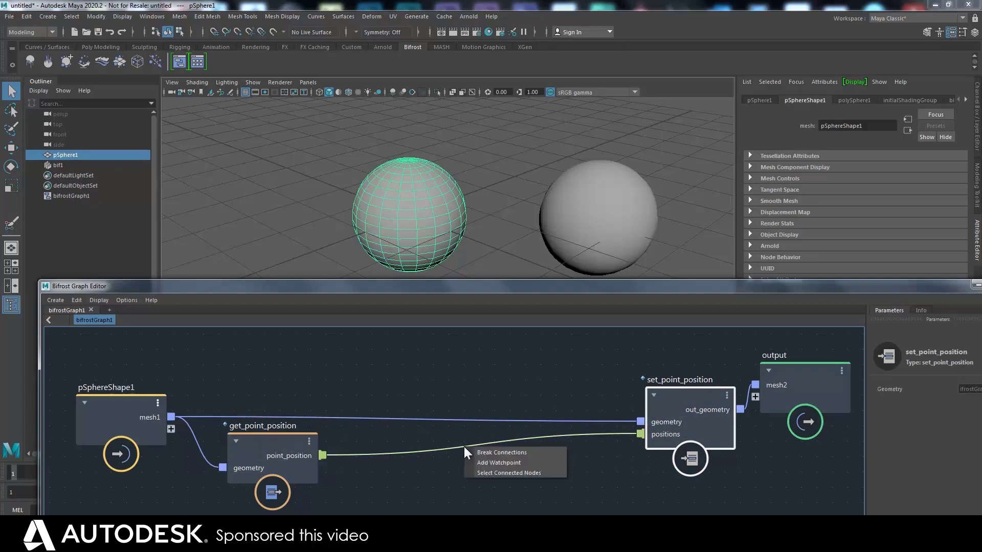
left_click(492, 463)
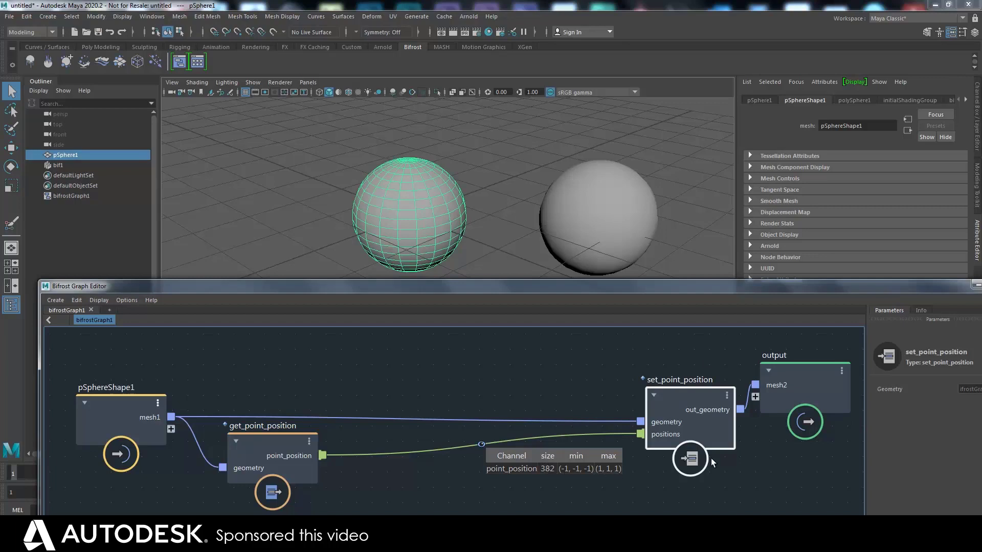
right_click(481, 444)
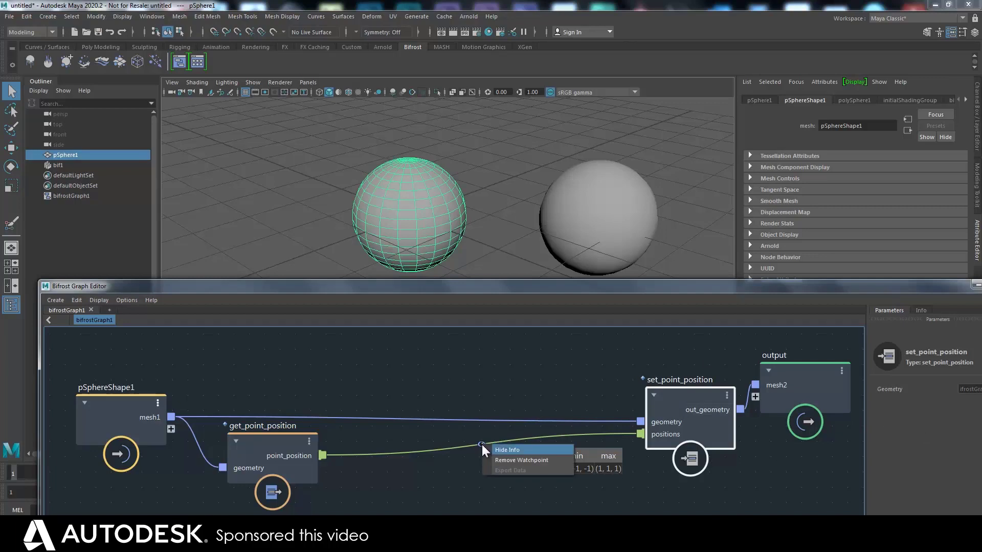
left_click(476, 445)
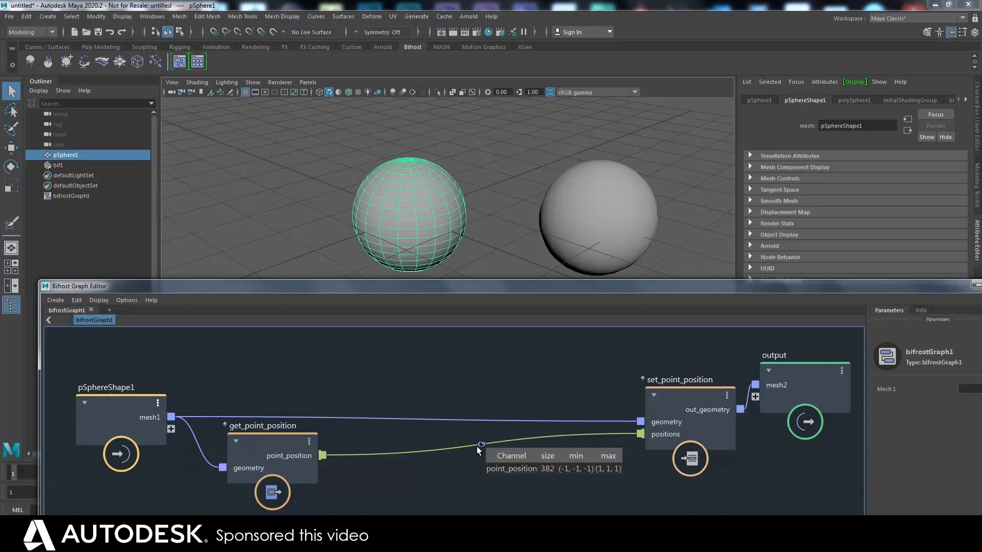
right_click(481, 443)
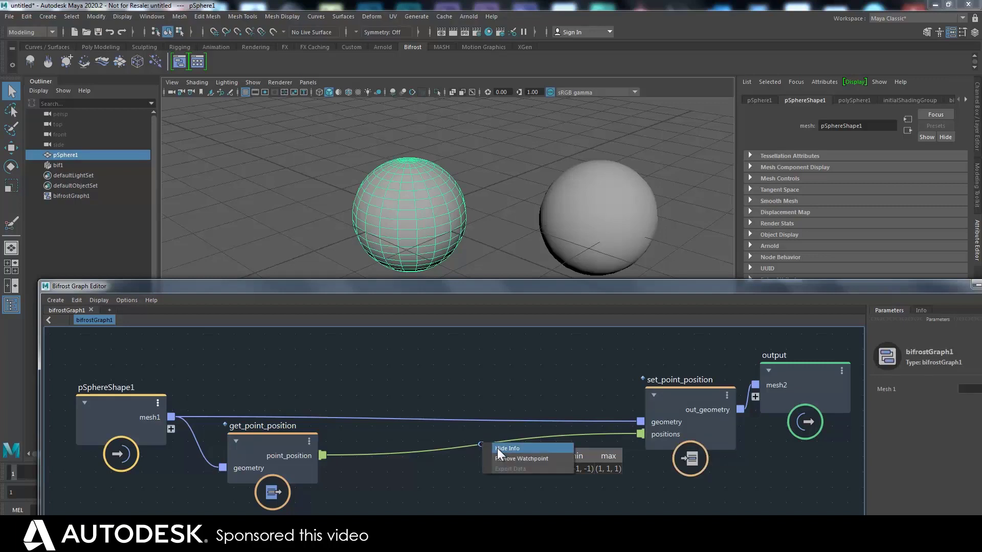
left_click(467, 460)
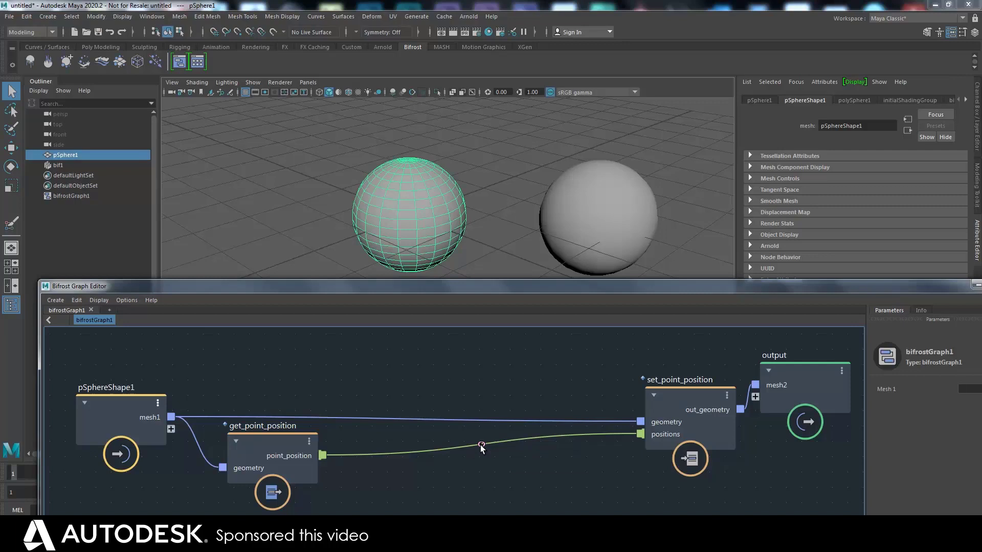
right_click(480, 444)
left_click(507, 450)
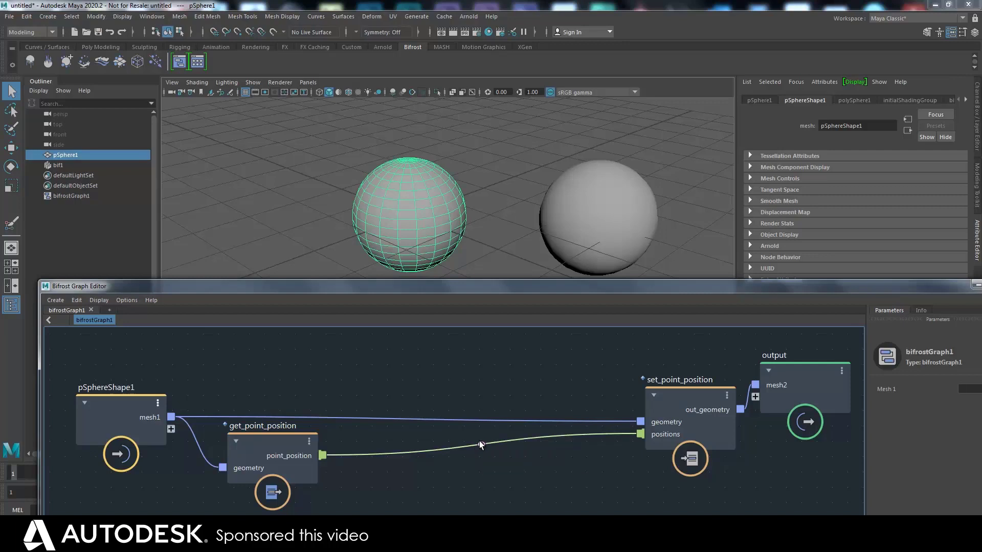
right_click(482, 445)
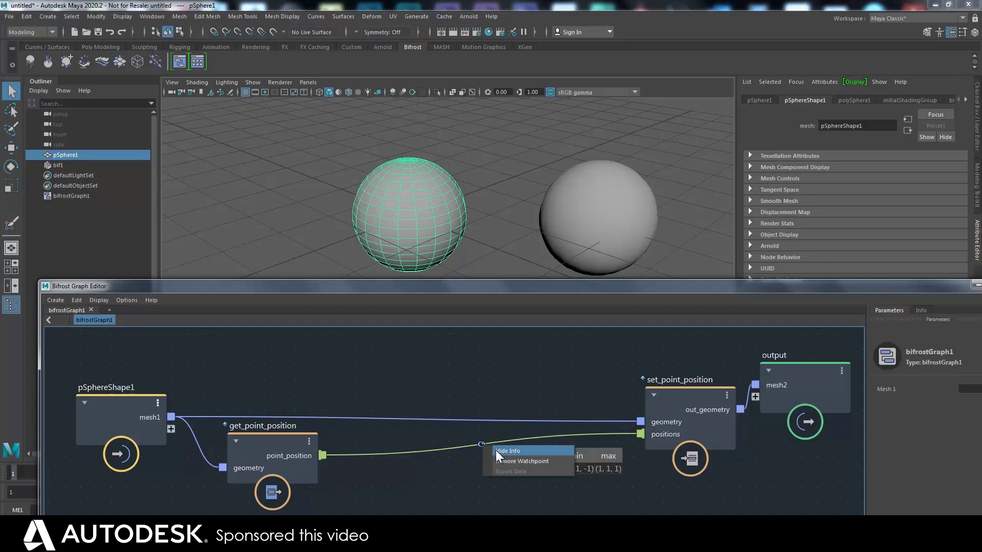
left_click(495, 450)
right_click(480, 443)
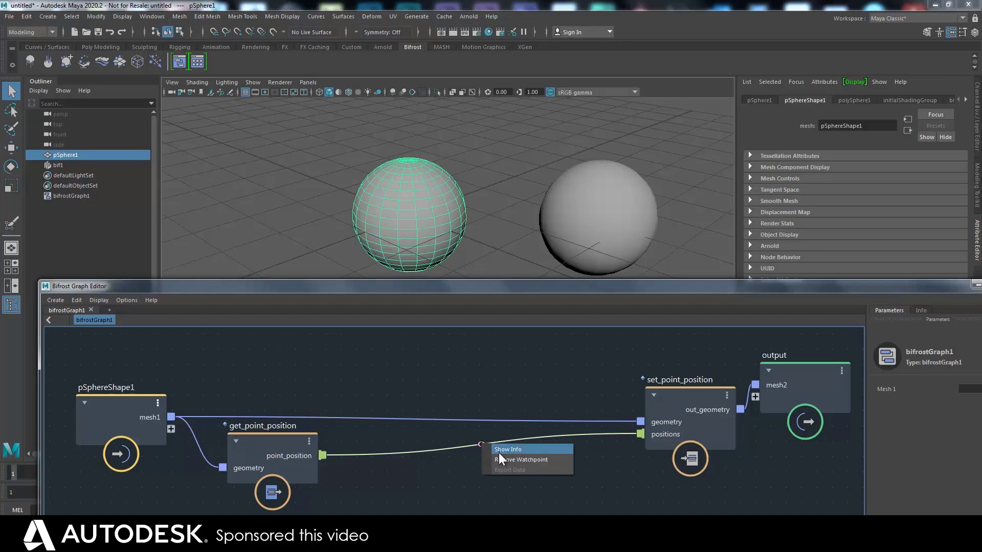
left_click(499, 449)
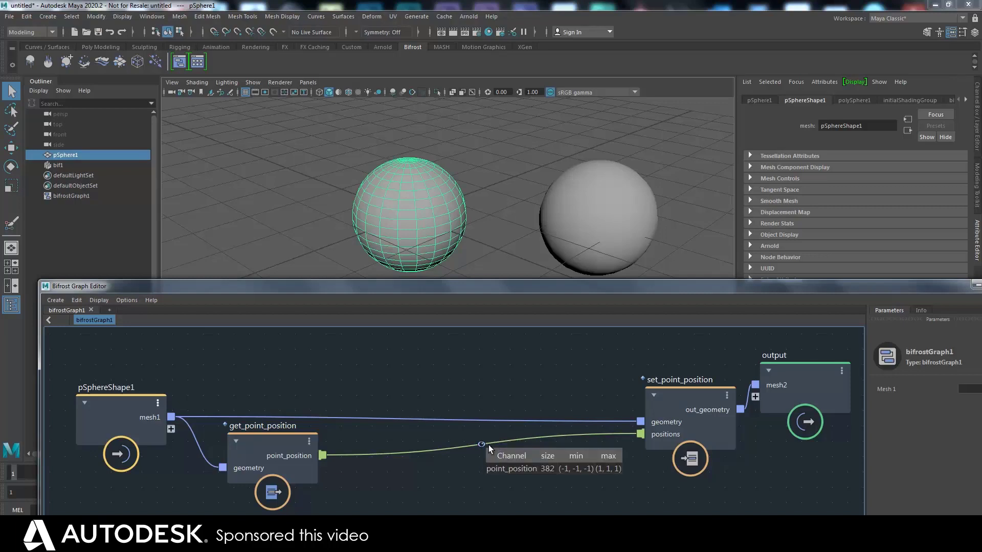
right_click(480, 444)
left_click(498, 460)
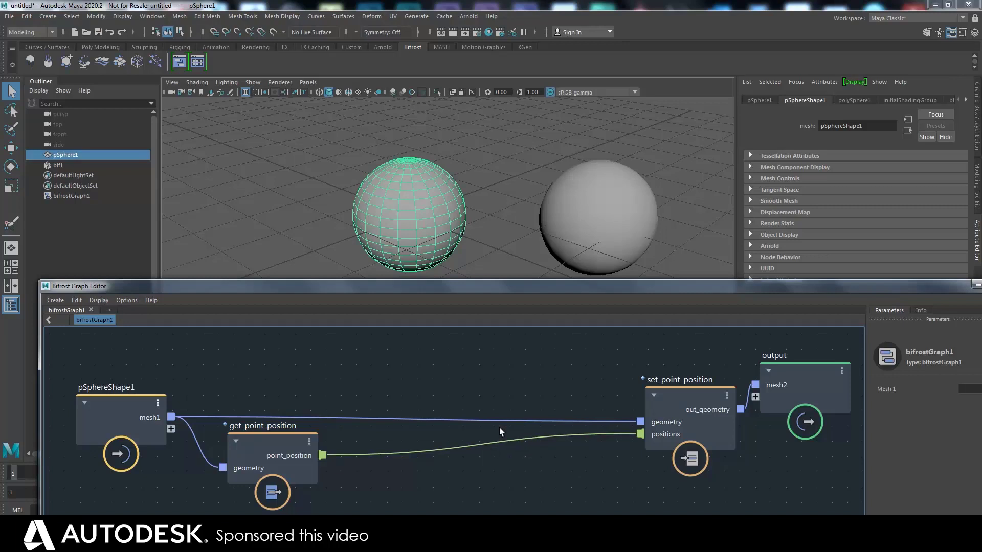
- Watchpoint the mesh1→geometry wire and enlarge the editor to read its 382 point positions
right_click(403, 418)
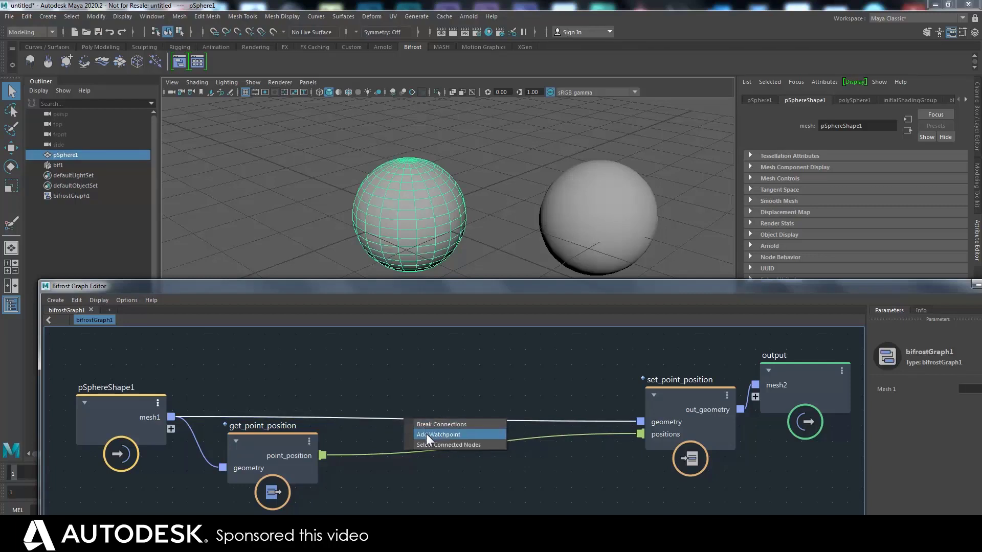
left_click(426, 434)
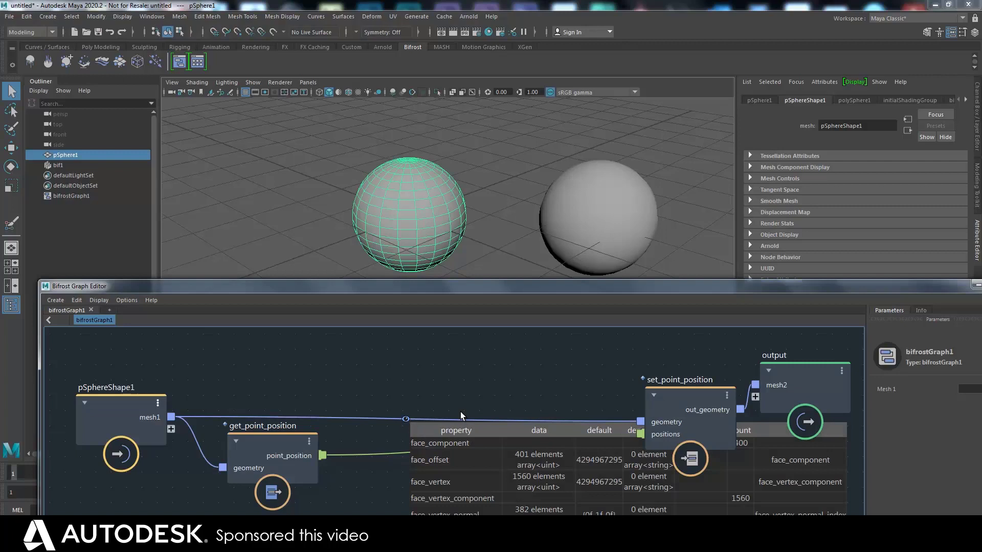
left_click_drag(533, 289, 499, 98)
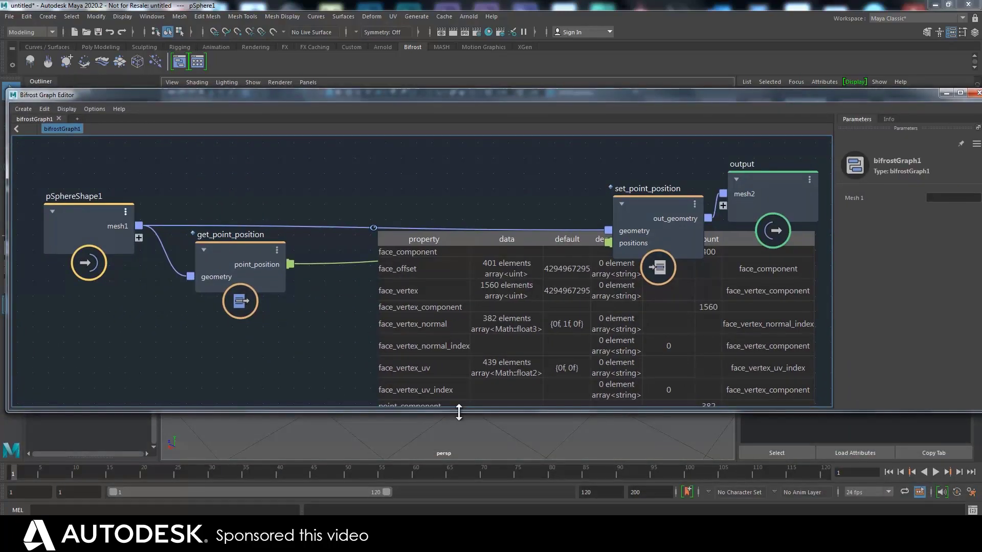
left_click_drag(457, 412, 464, 508)
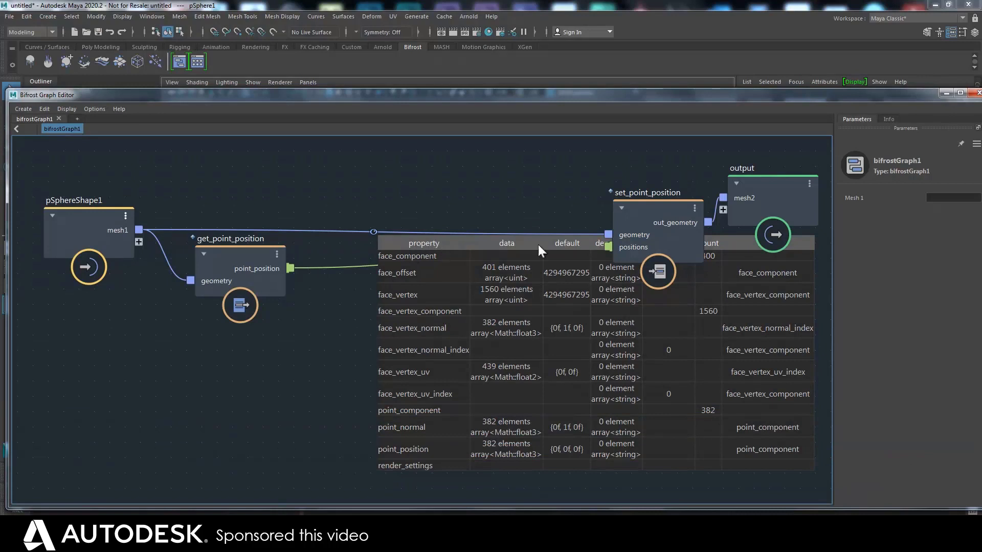
left_click_drag(640, 211, 625, 179)
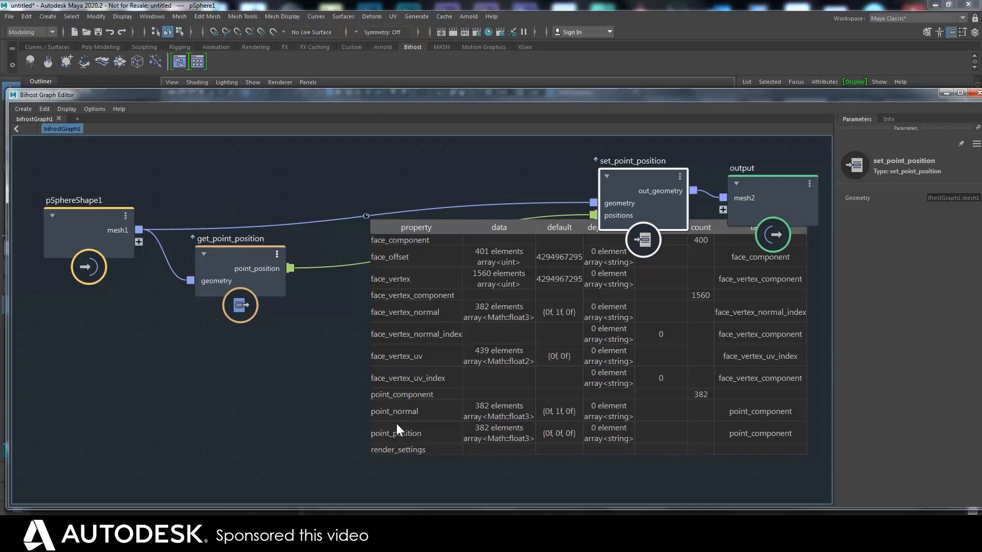
- Remove the mesh watchpoint and add a get_point_normal node wired from pSphereShape1's mesh1
right_click(365, 216)
left_click(384, 232)
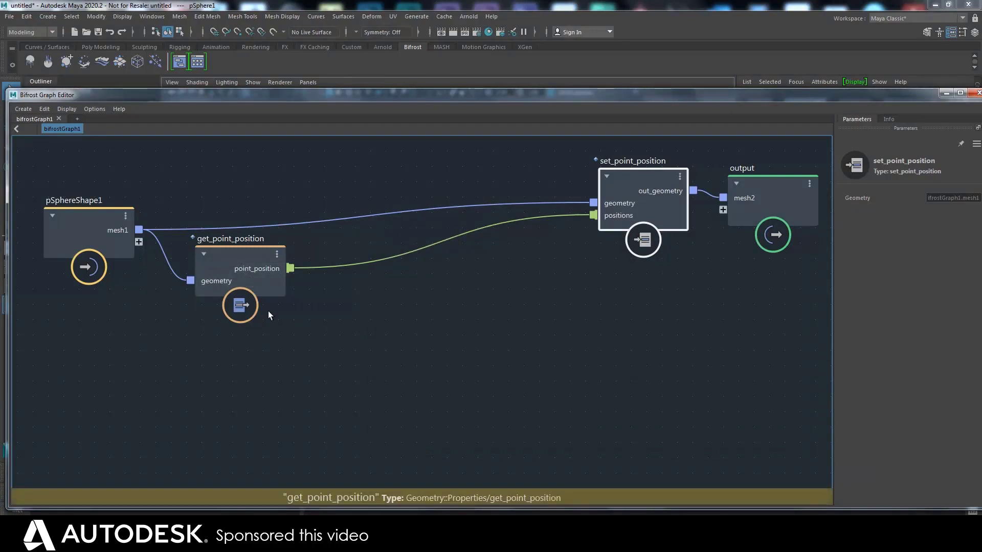
key("Tab")
type("get")
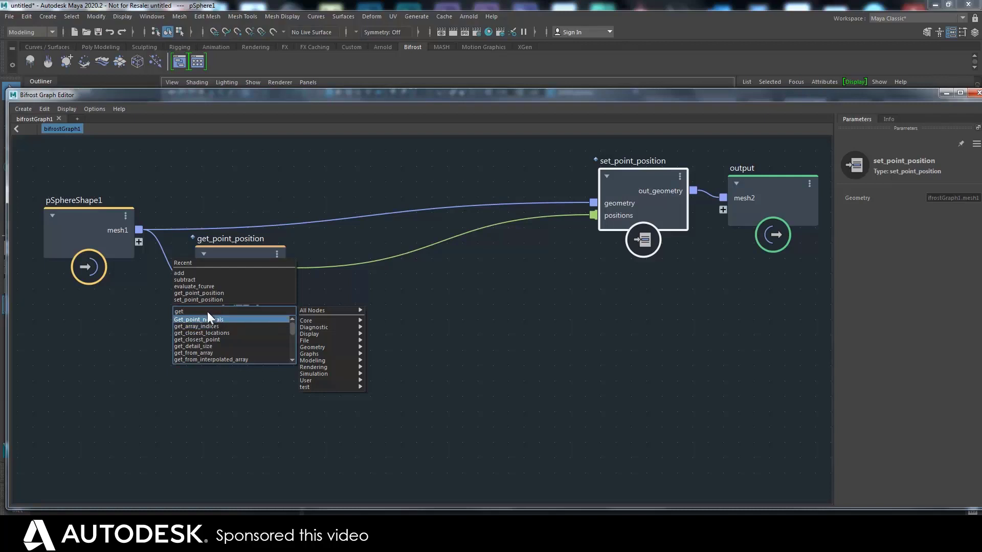
type("po")
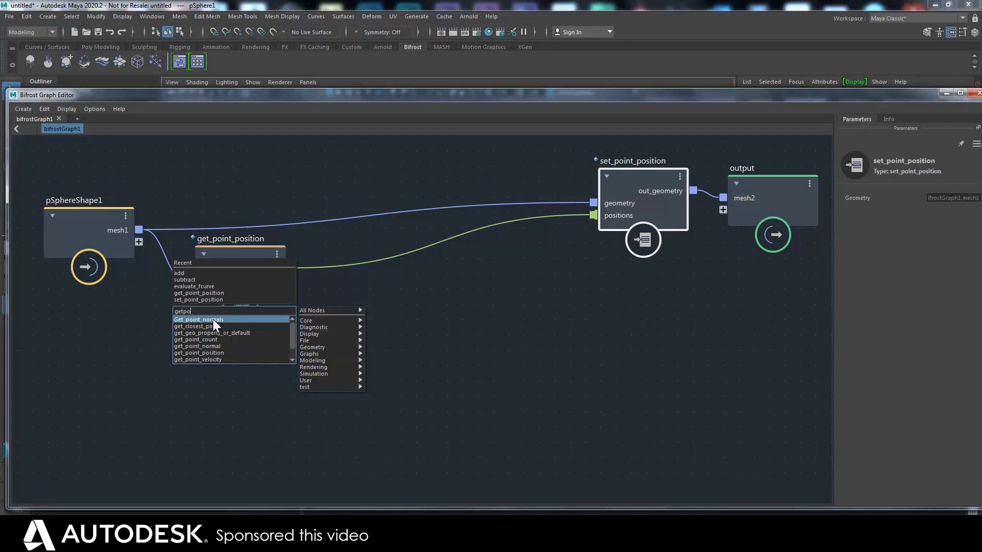
left_click(191, 346)
left_click_drag(250, 327, 242, 361)
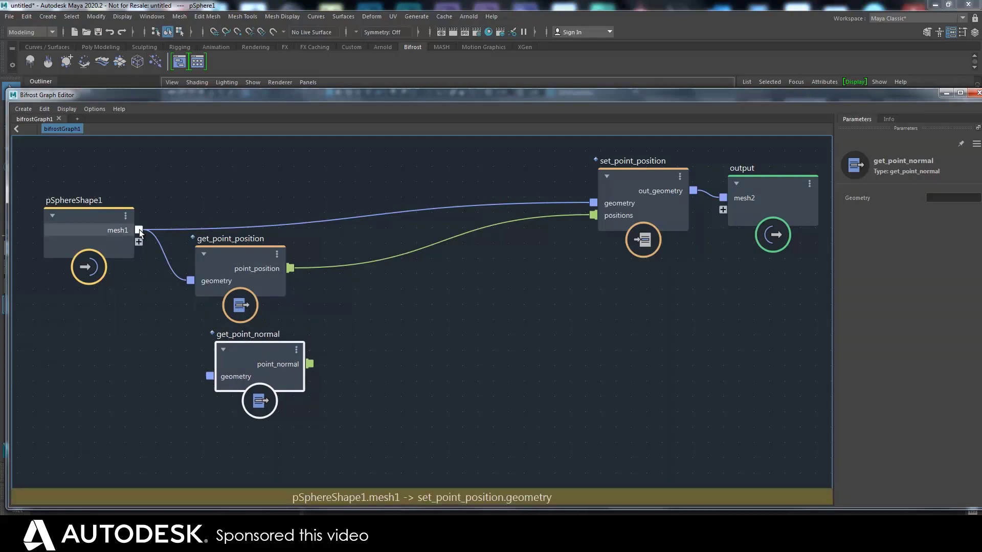
left_click_drag(139, 229, 236, 361)
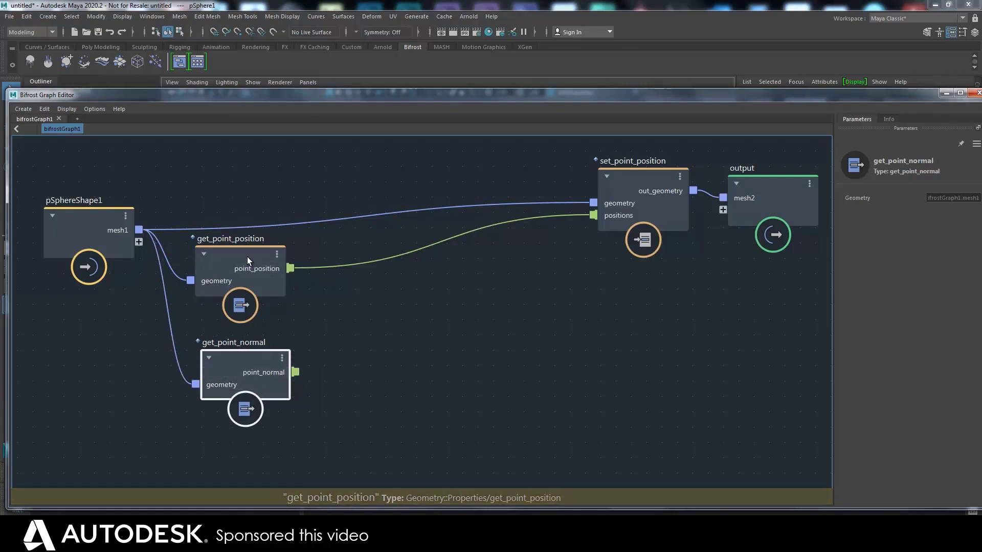
- Create an add node and place it between the get nodes and set_point_position
key("Tab")
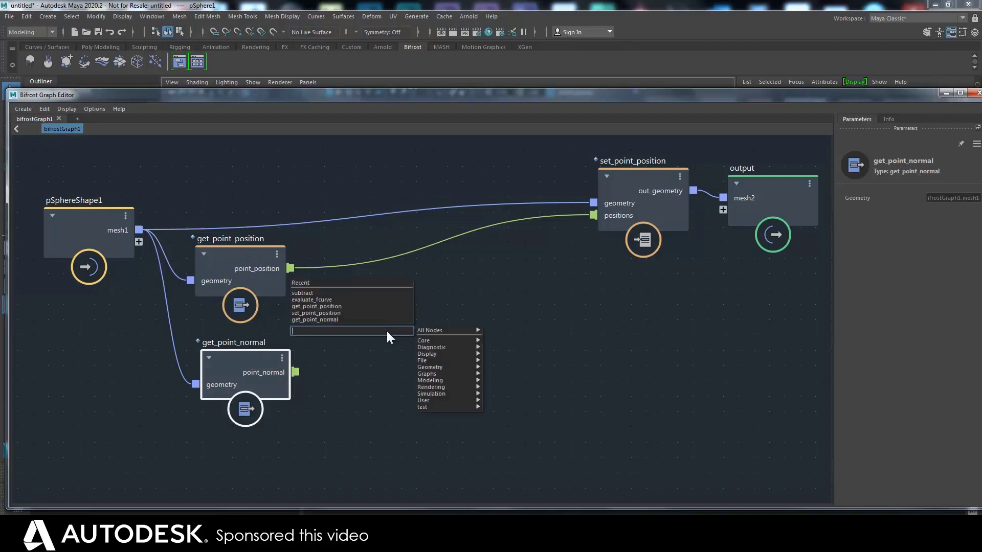
type("add")
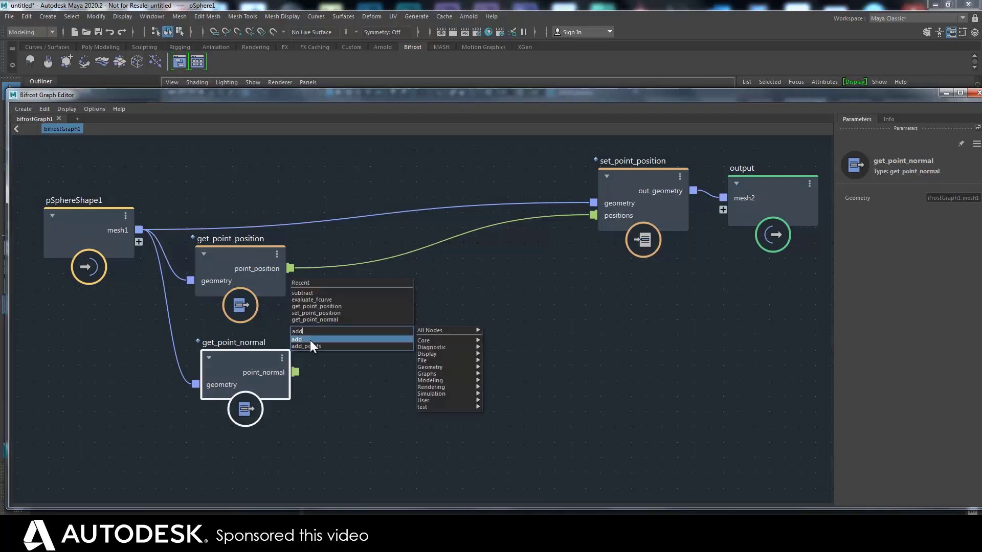
left_click(309, 340)
left_click_drag(538, 101, 576, 194)
left_click_drag(400, 457, 440, 399)
- Wire point_position and point_normal into the add node, and its result into set_point_position's positions
left_click_drag(322, 363, 418, 410)
left_click_drag(358, 451, 412, 423)
left_click_drag(511, 398, 634, 311)
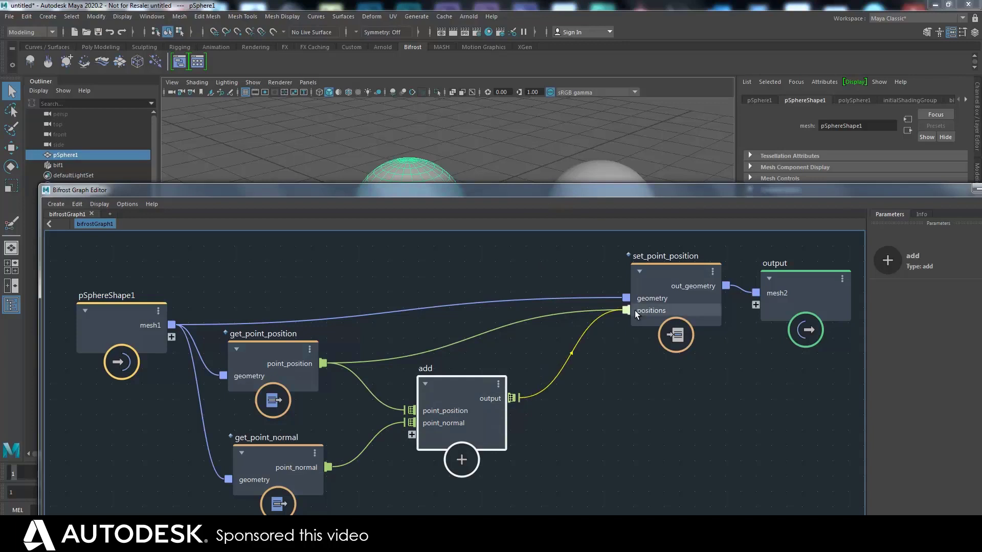
left_click_drag(583, 190, 601, 272)
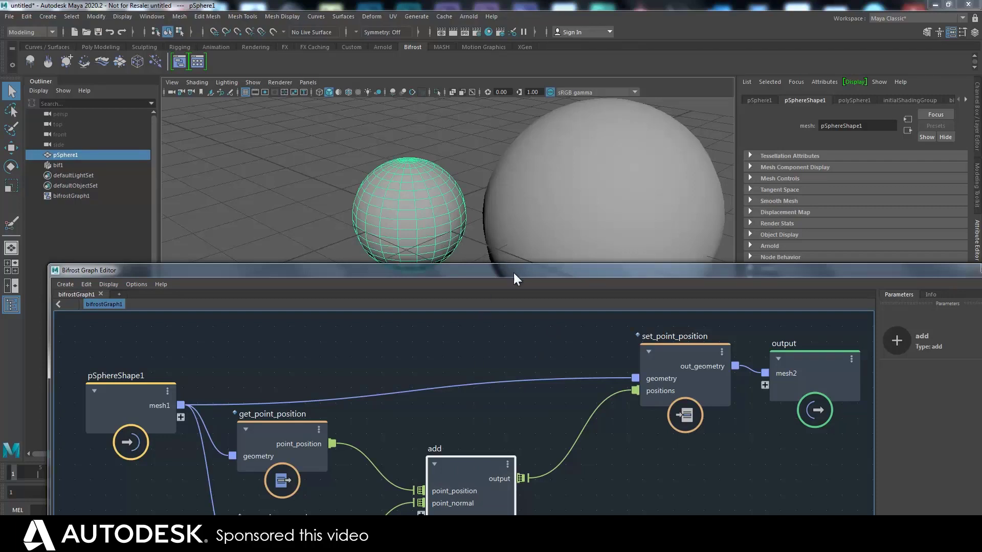
left_click_drag(513, 272, 483, 254)
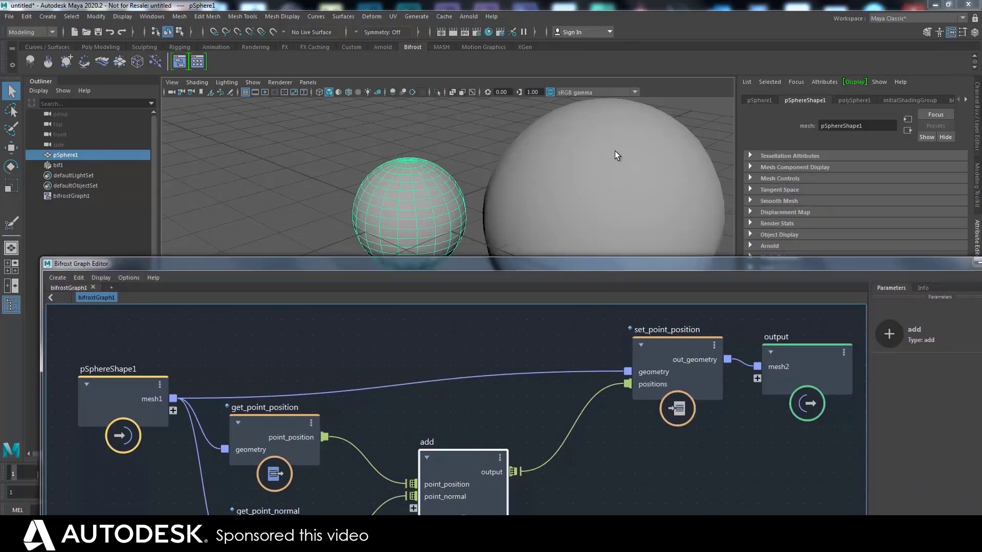
- Shift the add node, then shrink the graph editor and orbit the viewport to show both spheres
left_click_drag(447, 460, 457, 423)
left_click_drag(534, 266, 542, 213)
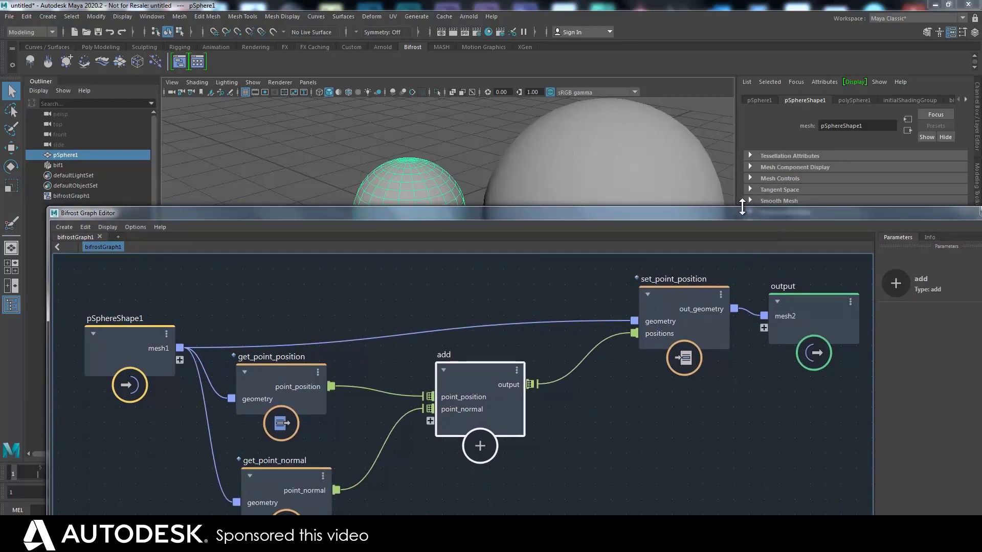
left_click_drag(744, 206, 700, 257)
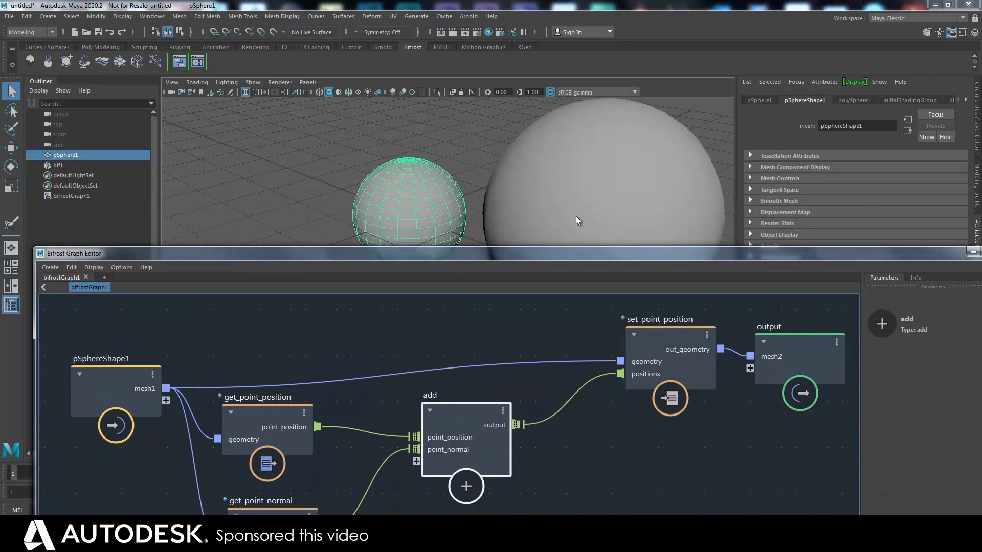
left_click_drag(506, 194, 396, 154, "alt")
left_click_drag(459, 153, 463, 245, "alt")
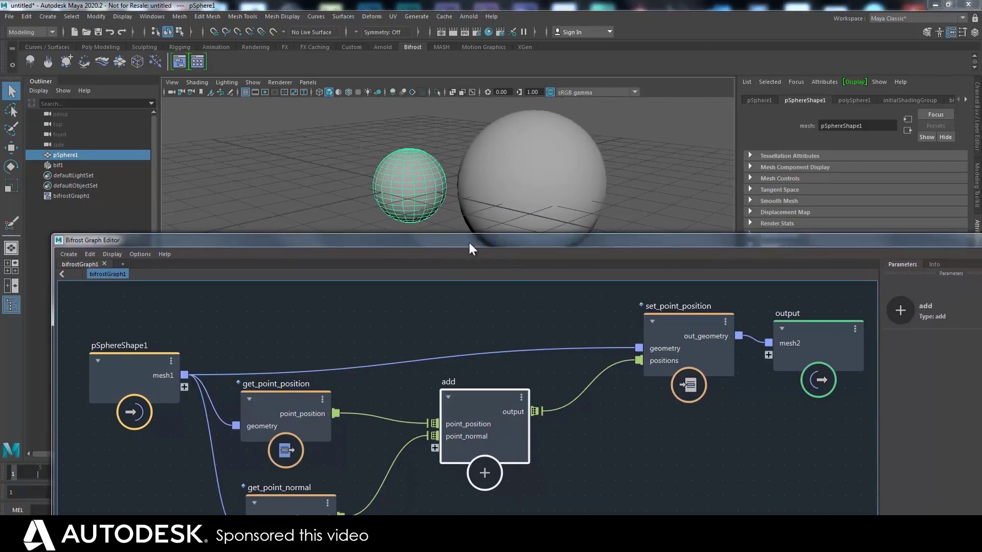
- Move add right and raise get_point_normal and get_point_position so they sit close together
left_click_drag(469, 414, 527, 407)
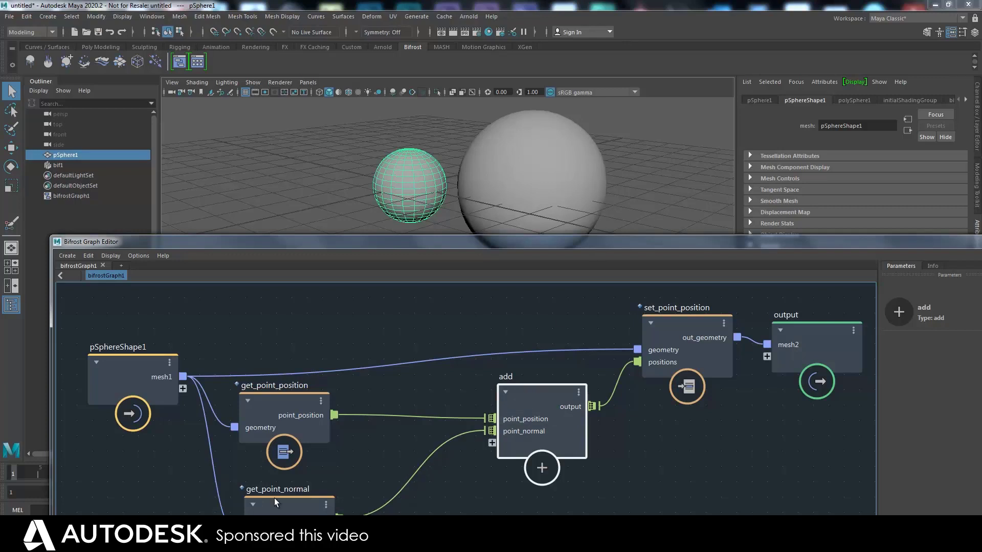
left_click_drag(274, 498, 277, 489)
left_click_drag(283, 405, 286, 388)
left_click_drag(286, 492, 285, 470)
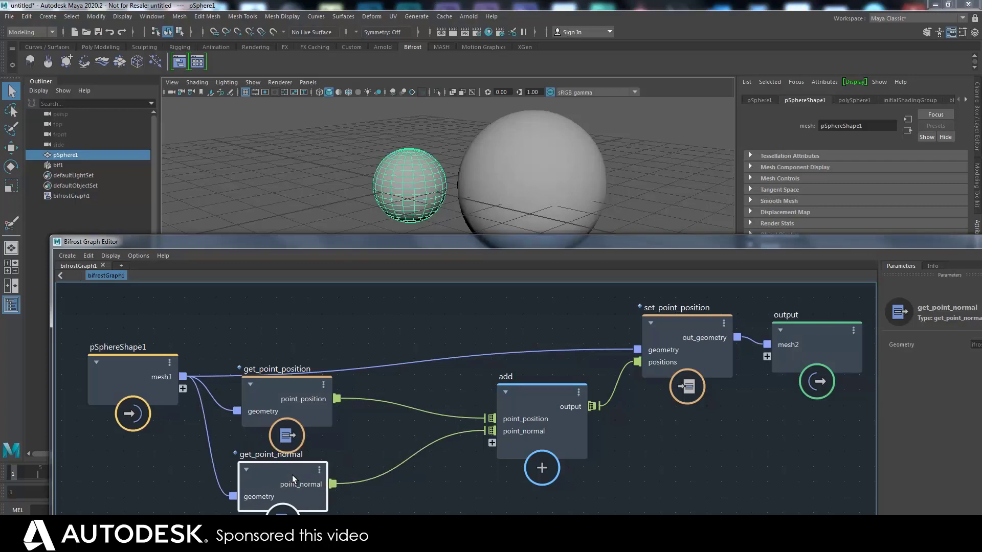
left_click_drag(292, 475, 289, 483)
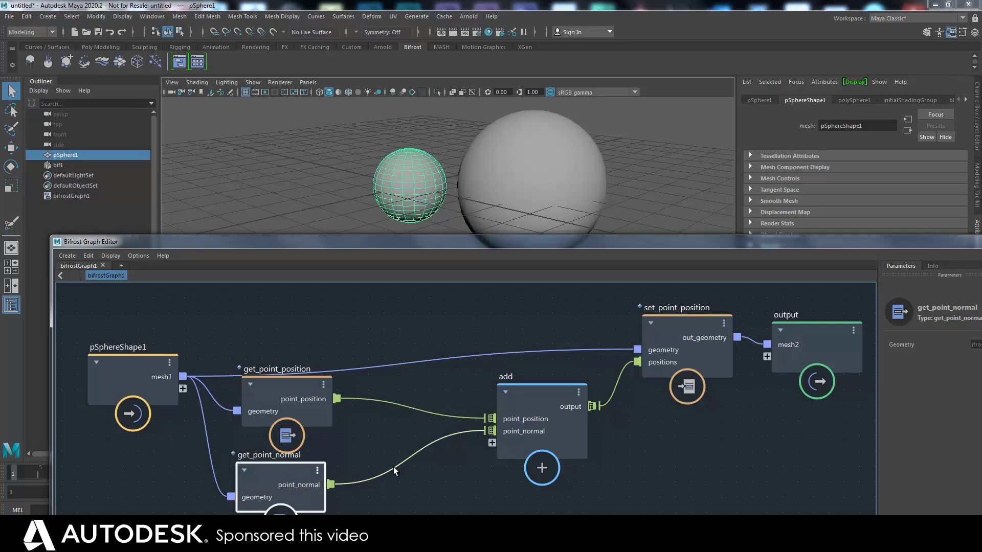
- Create a multiply node and route get_point_normal's point_normal through it into add's point_normal
key("Tab")
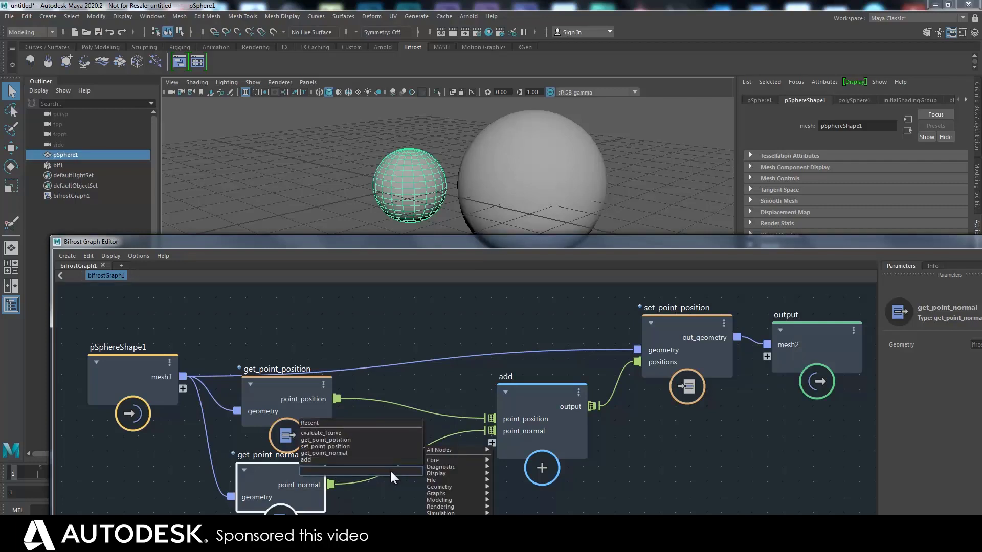
type("mul")
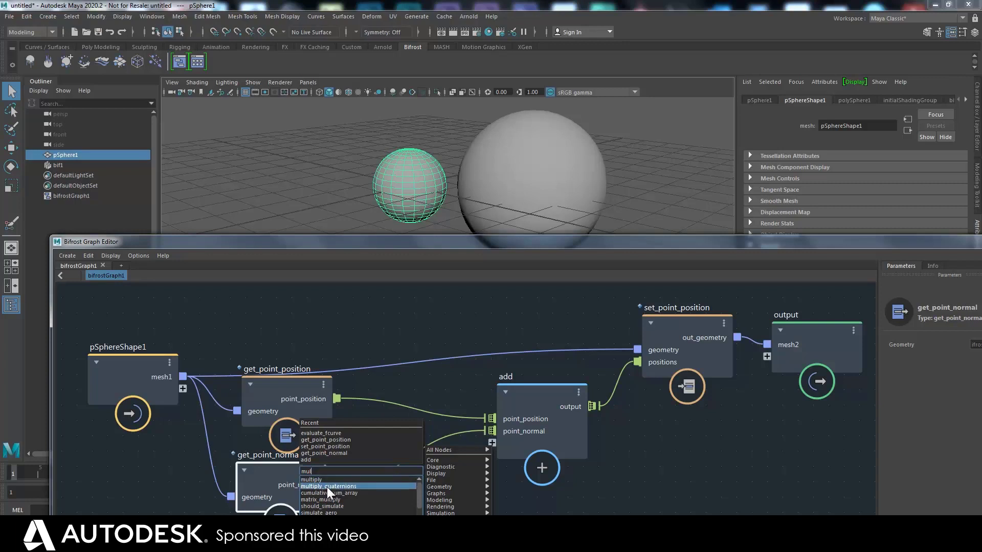
left_click(327, 480)
left_click_drag(389, 492, 395, 458)
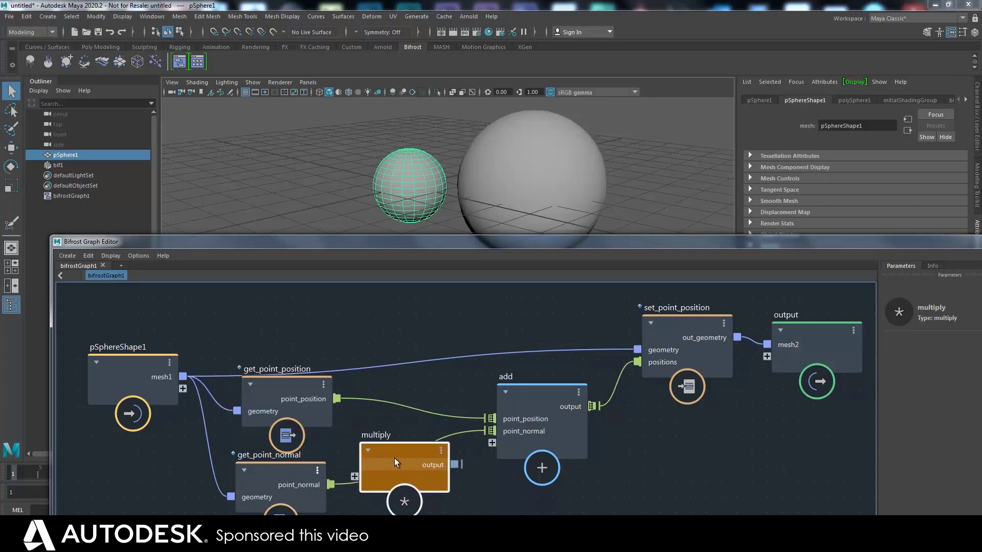
left_click_drag(330, 483, 357, 477)
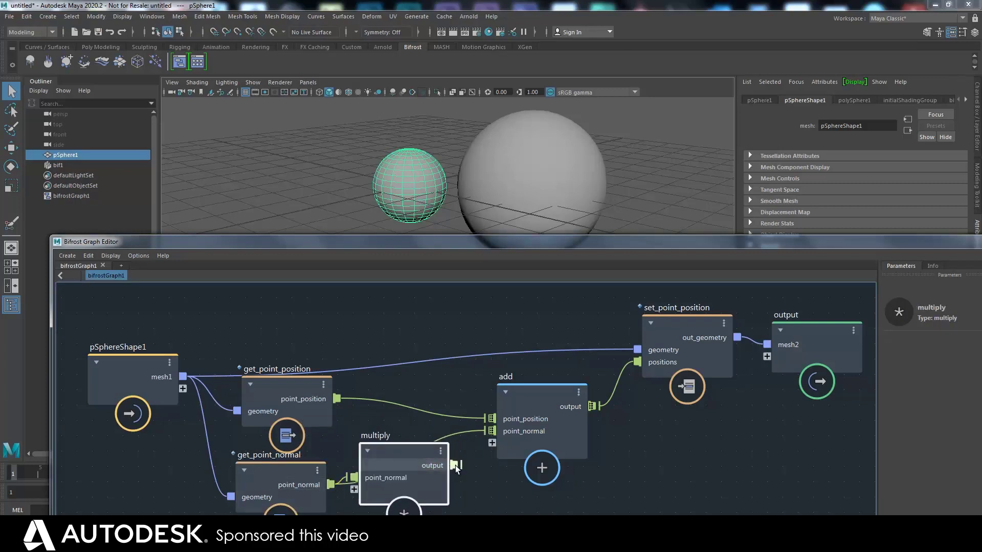
left_click_drag(455, 466, 489, 431)
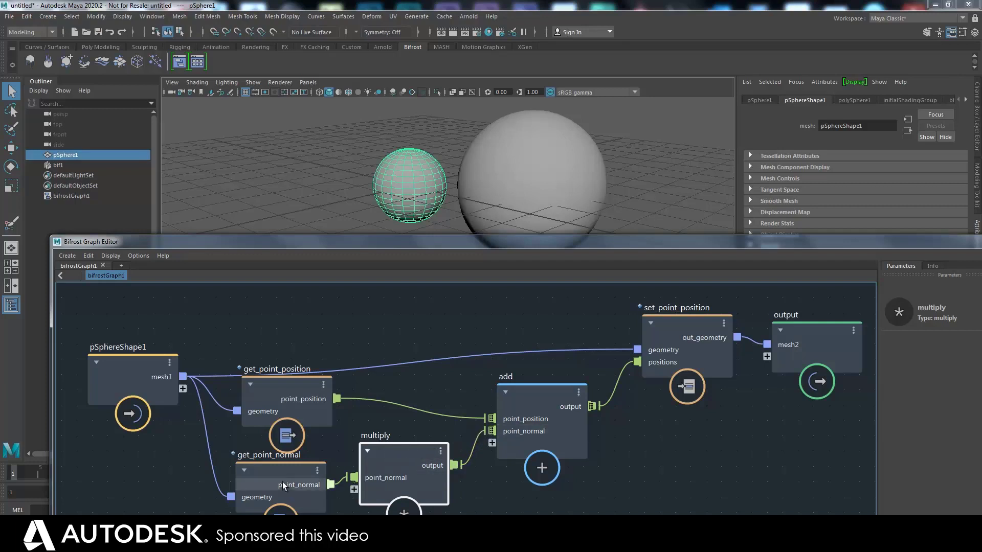
- Realign the multiply, add, get_point_position and get_point_normal nodes, and raise the graph editor
left_click_drag(388, 459, 411, 462)
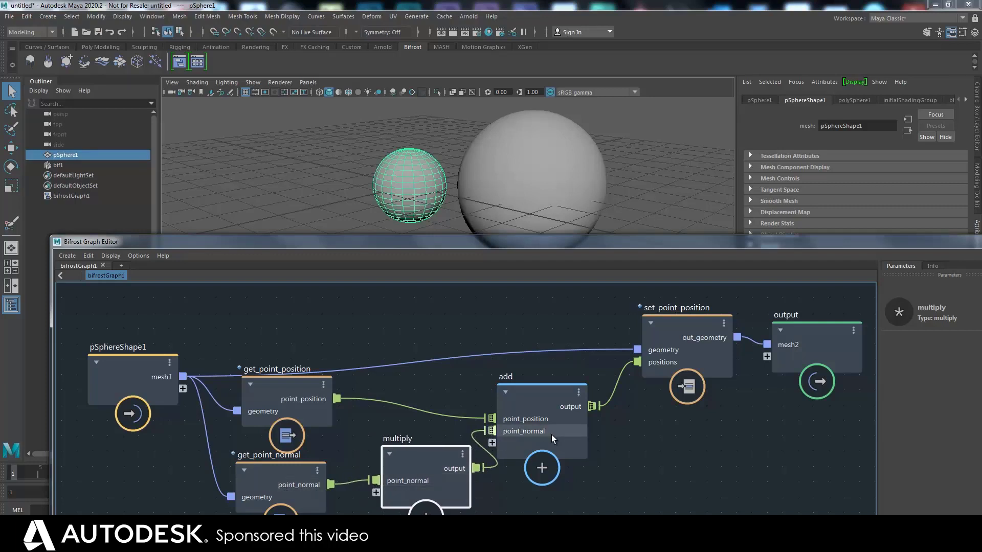
left_click_drag(538, 399, 552, 402)
left_click_drag(416, 455, 404, 450)
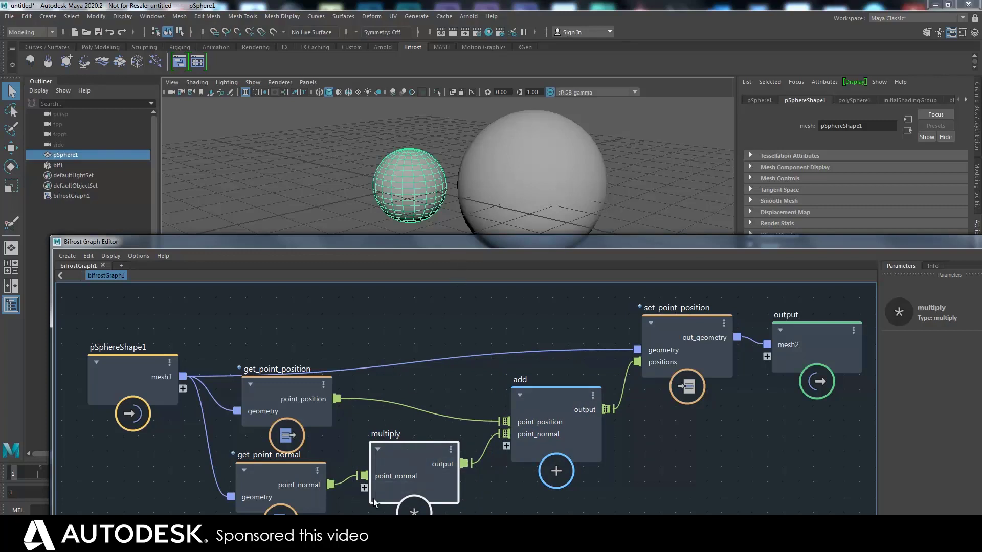
left_click_drag(291, 405, 285, 396)
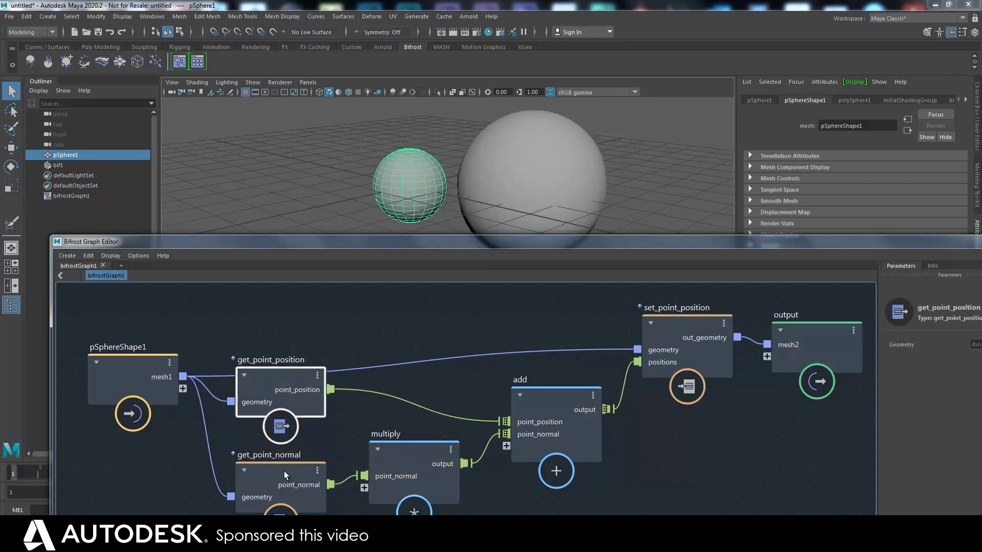
left_click_drag(283, 471, 282, 453)
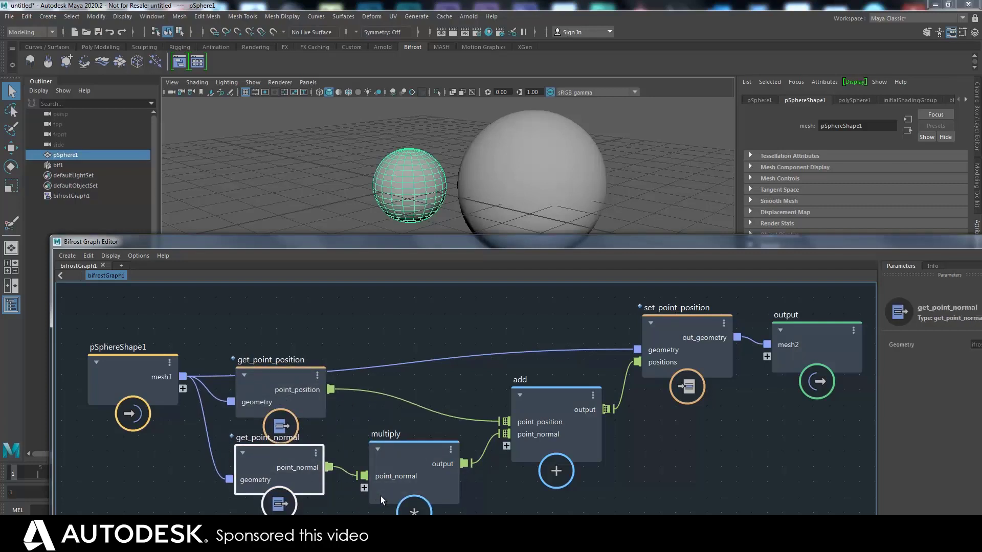
left_click_drag(548, 249, 524, 201)
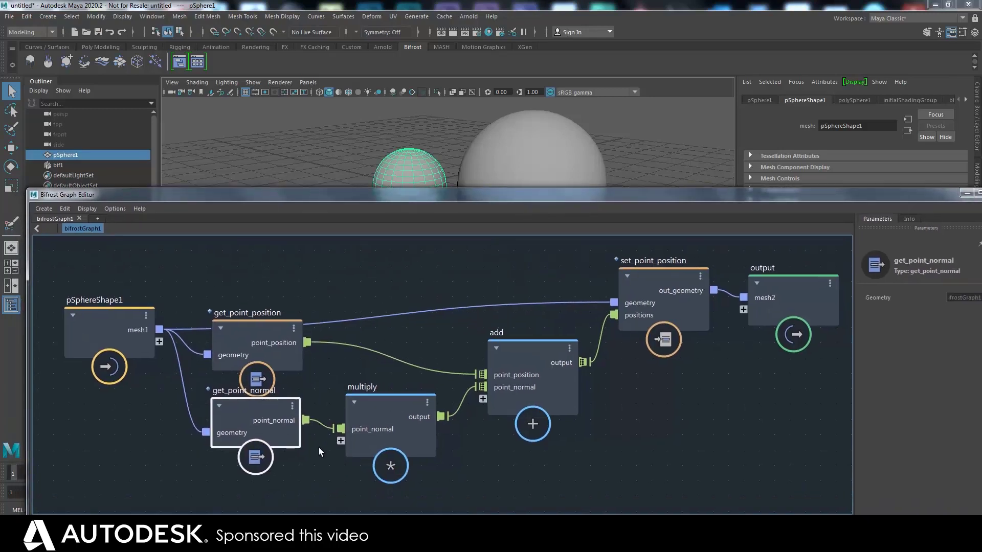
- Create a float value node from a 'value' search and place it to the left
key("Tab")
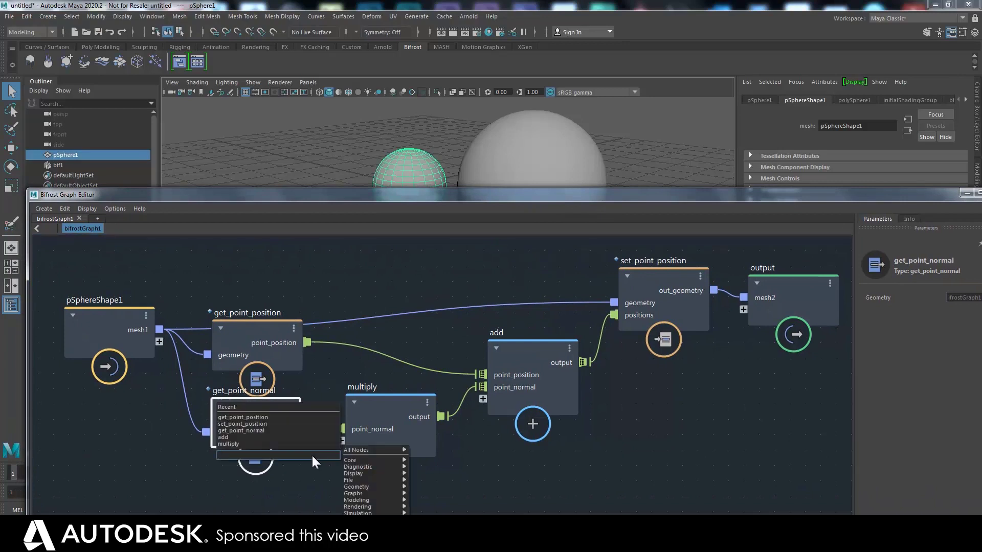
type("vs")
key("BackSpace")
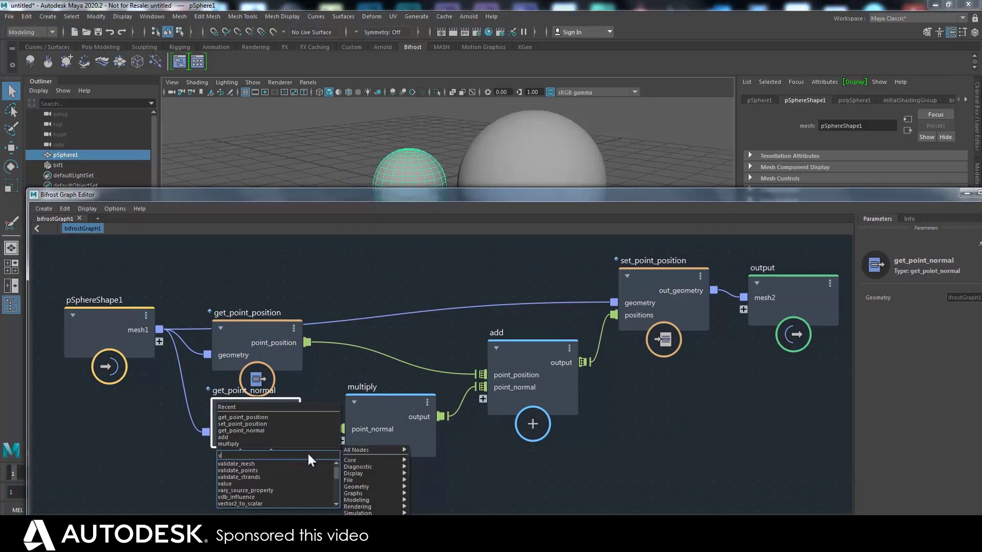
type("a")
left_click(239, 483)
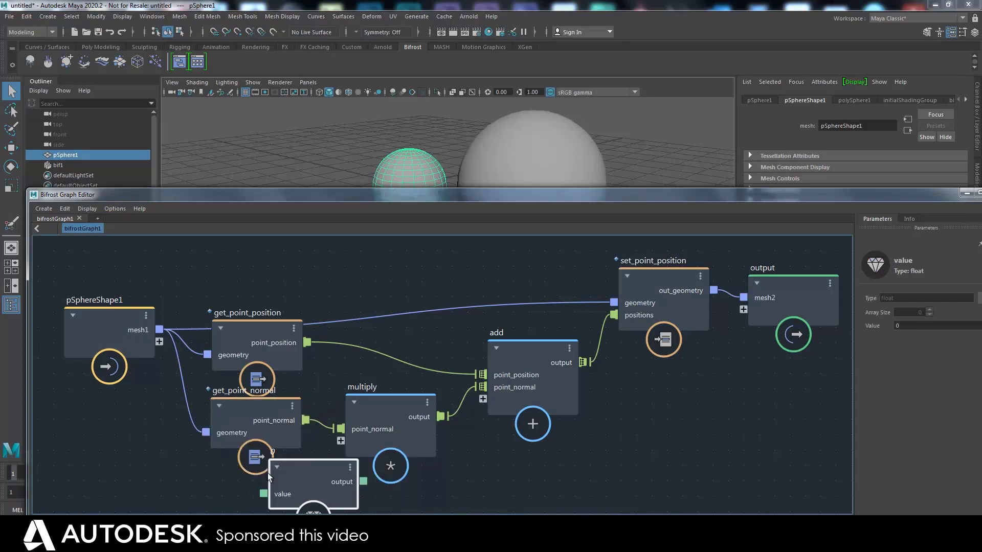
left_click_drag(302, 468, 145, 451)
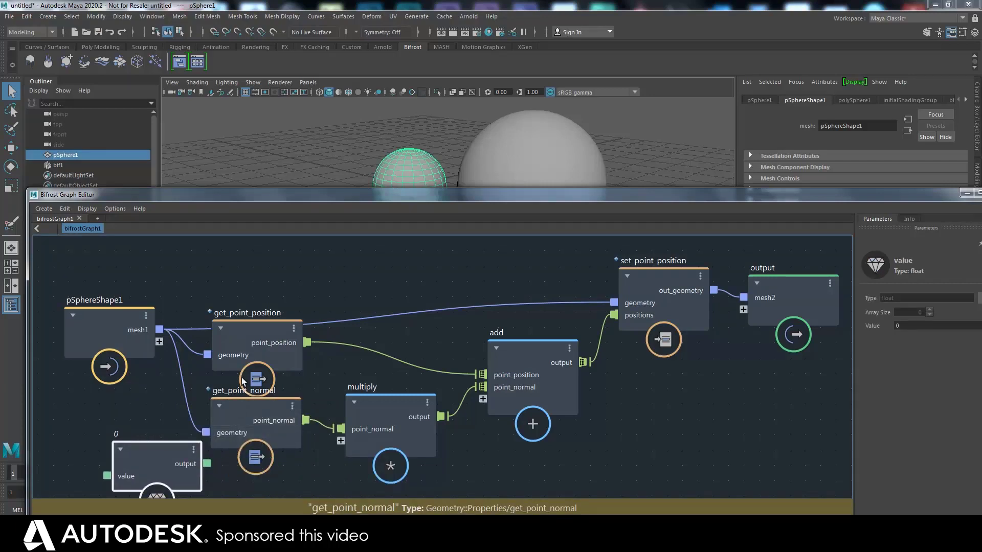
- Raise the get_point nodes and connect the value node's output to multiply's output1 input
left_click_drag(265, 330, 264, 313)
left_click_drag(241, 420, 240, 397)
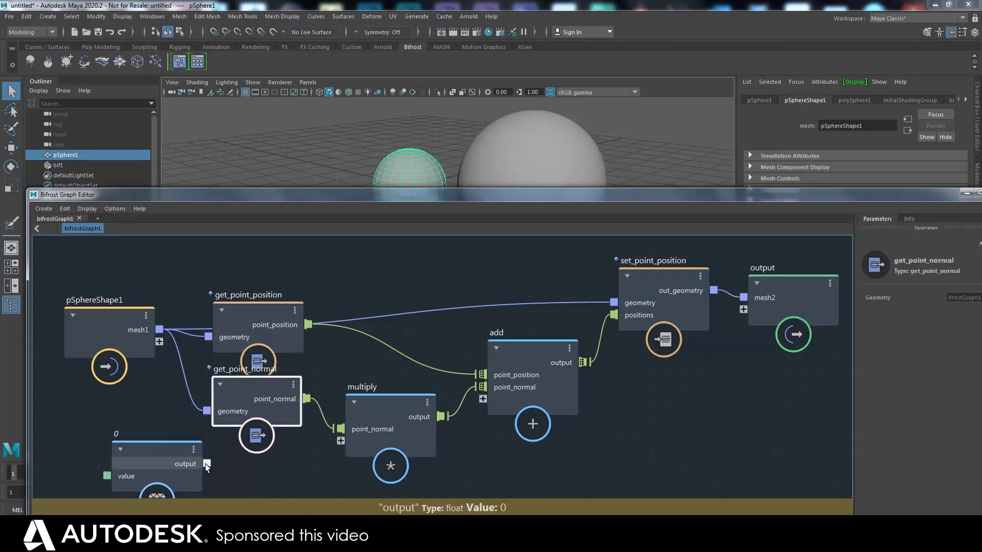
left_click_drag(206, 463, 344, 445)
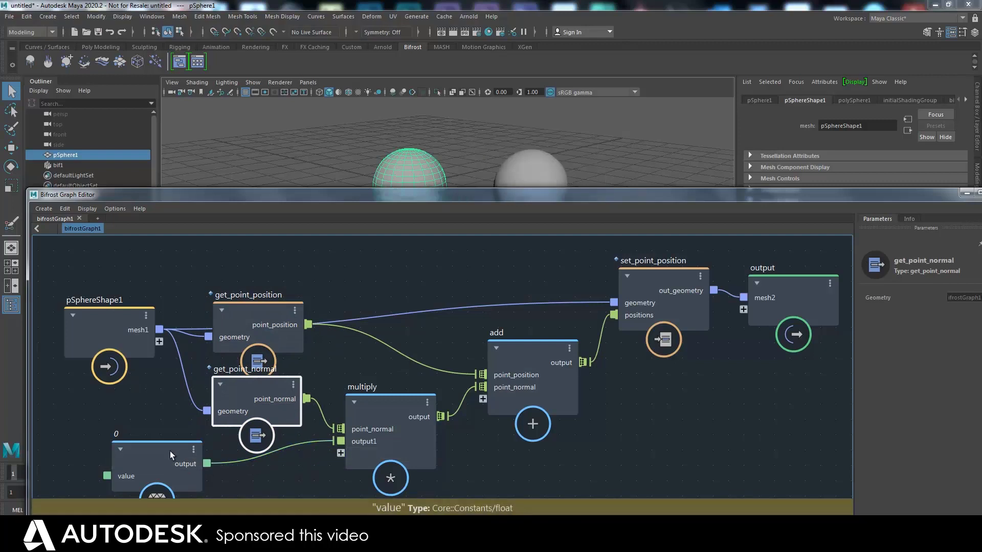
mouse_move(198, 452)
left_mouse_down()
mouse_move(225, 456)
mouse_move(188, 459)
left_mouse_up()
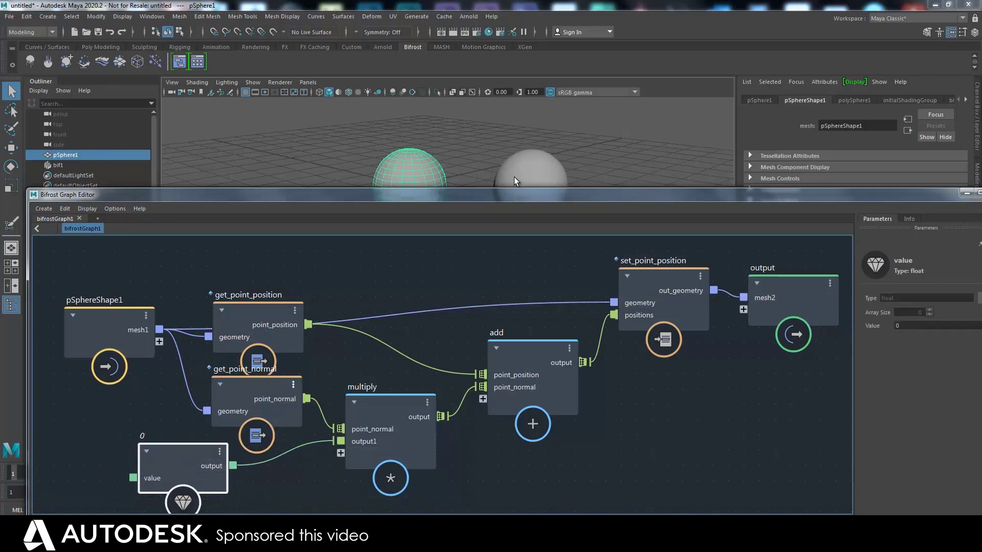
- Inspect the get_point_normal, get_point_position and multiply nodes' parameters
left_click_drag(494, 194, 483, 174)
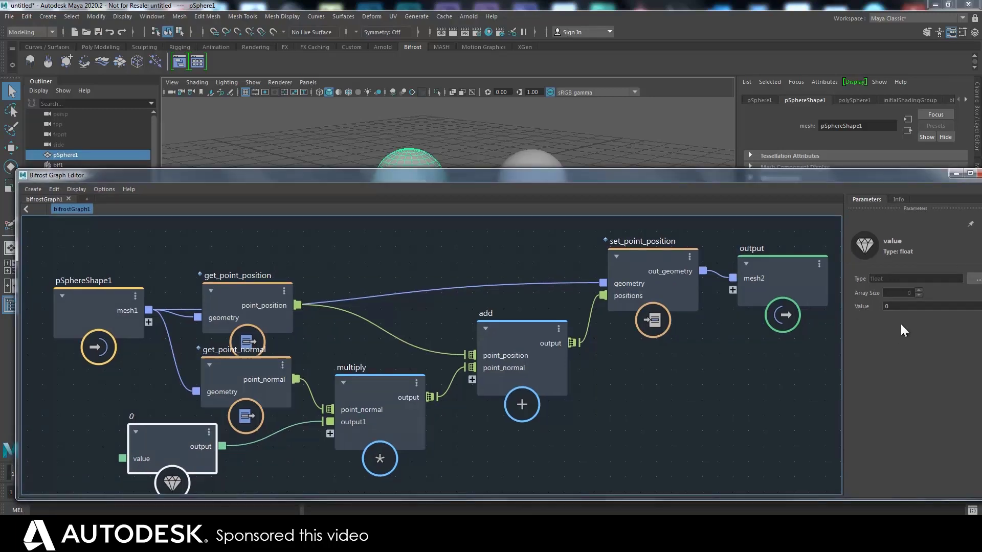
left_click_drag(224, 371, 221, 369)
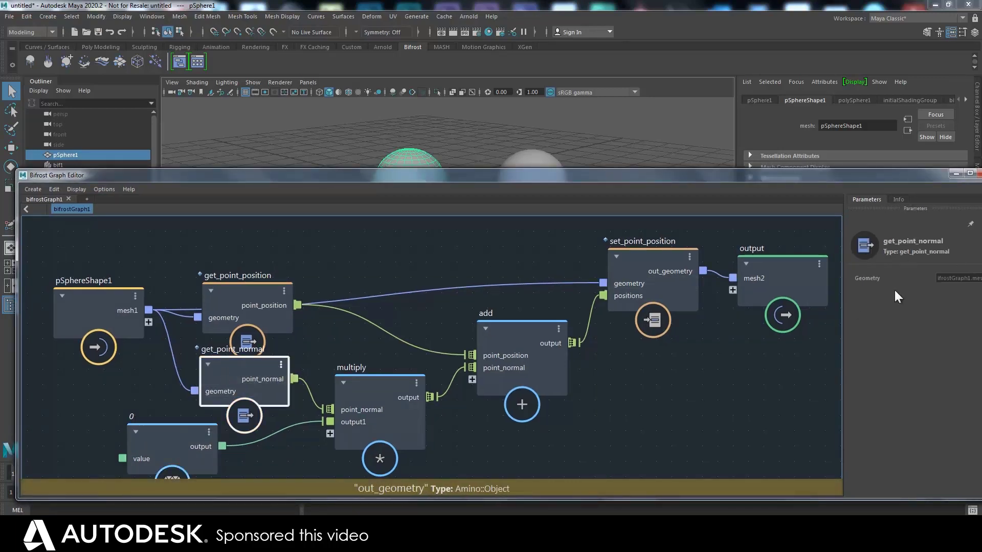
left_click(248, 295)
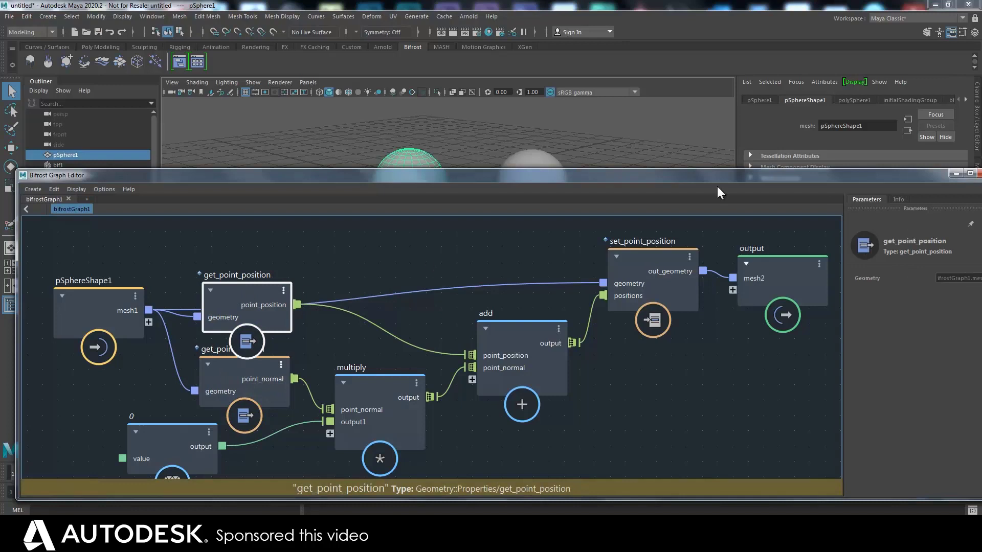
left_click_drag(718, 173, 698, 158)
left_click(354, 373)
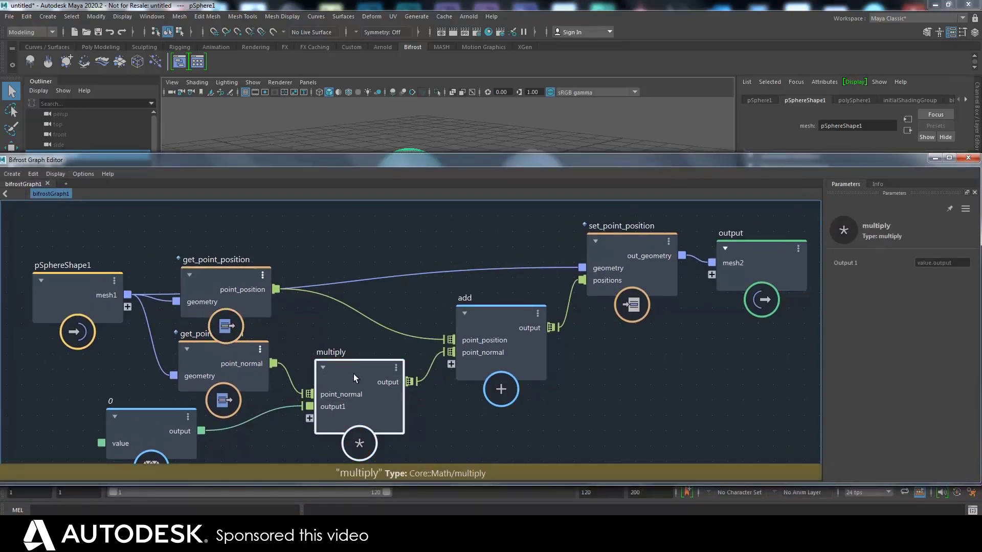
- Show the constant value node's parameters and move the graph editor off the spheres
left_click_drag(154, 422, 192, 432)
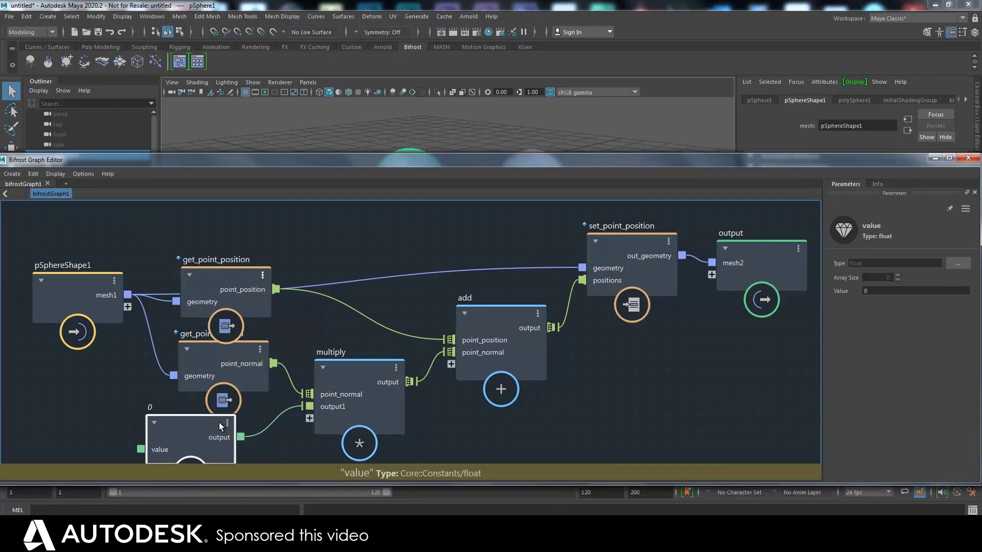
left_click(877, 184)
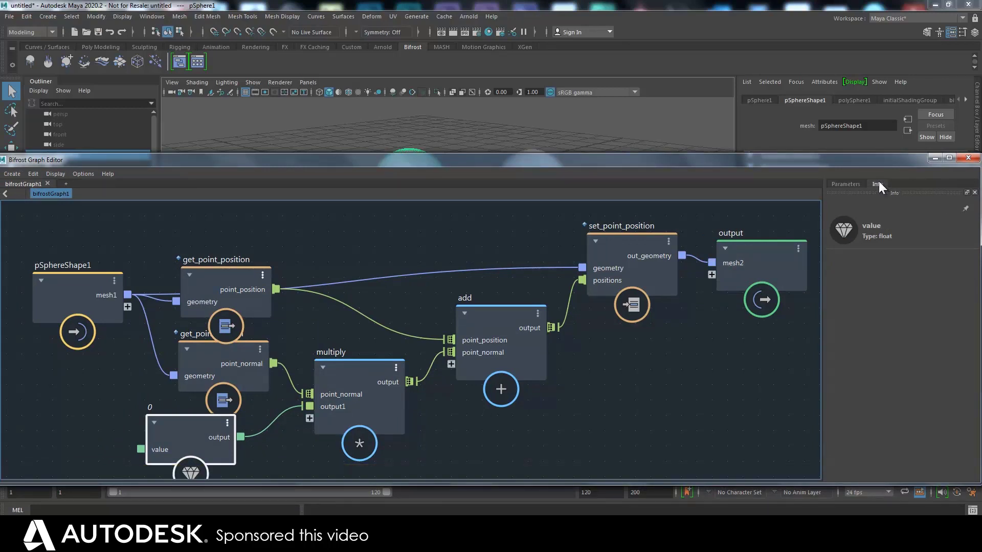
left_click(358, 377)
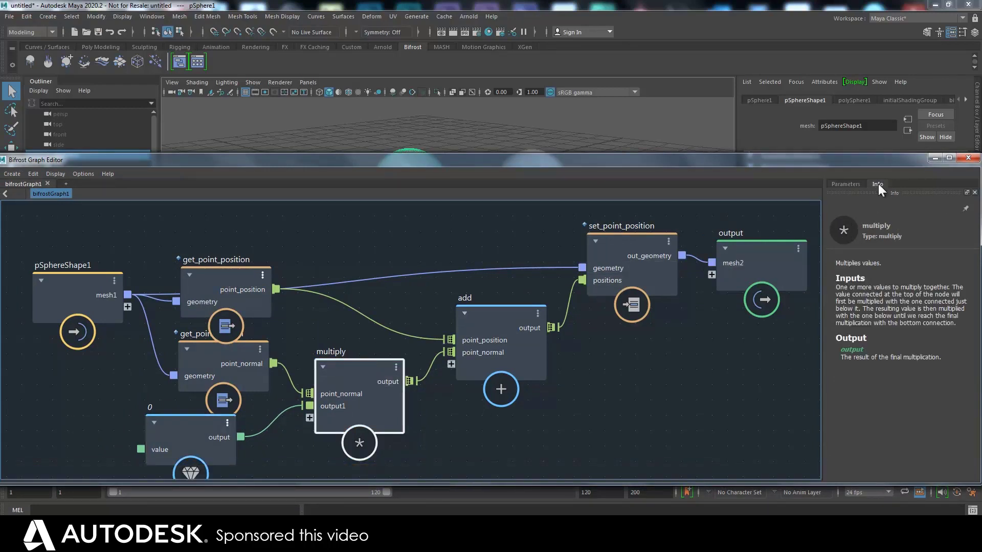
left_click(846, 184)
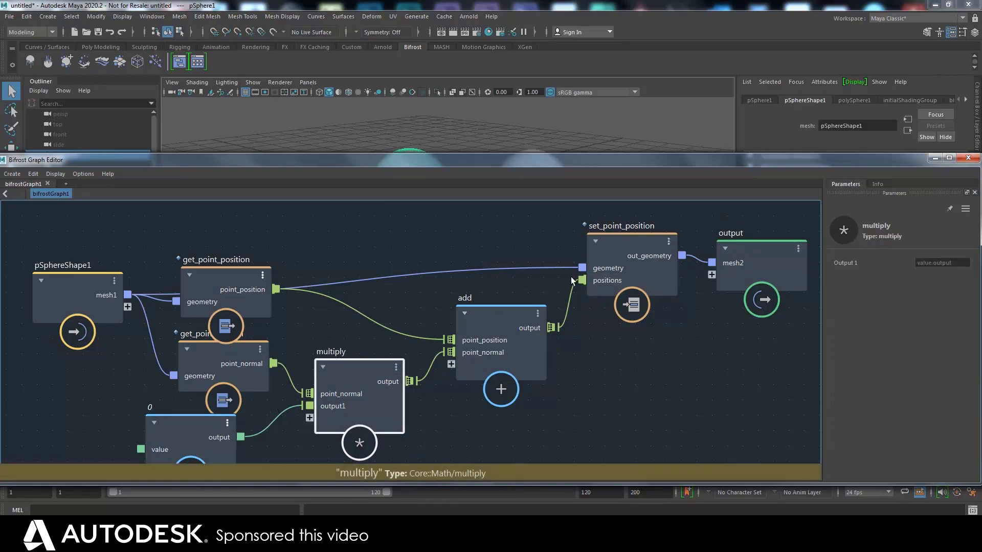
left_click(181, 424)
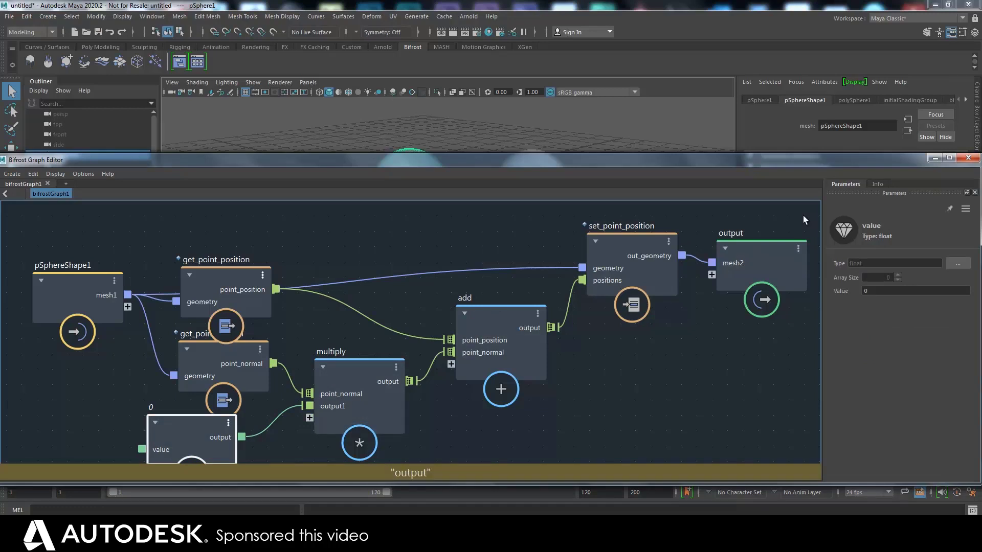
left_click_drag(812, 160, 760, 209)
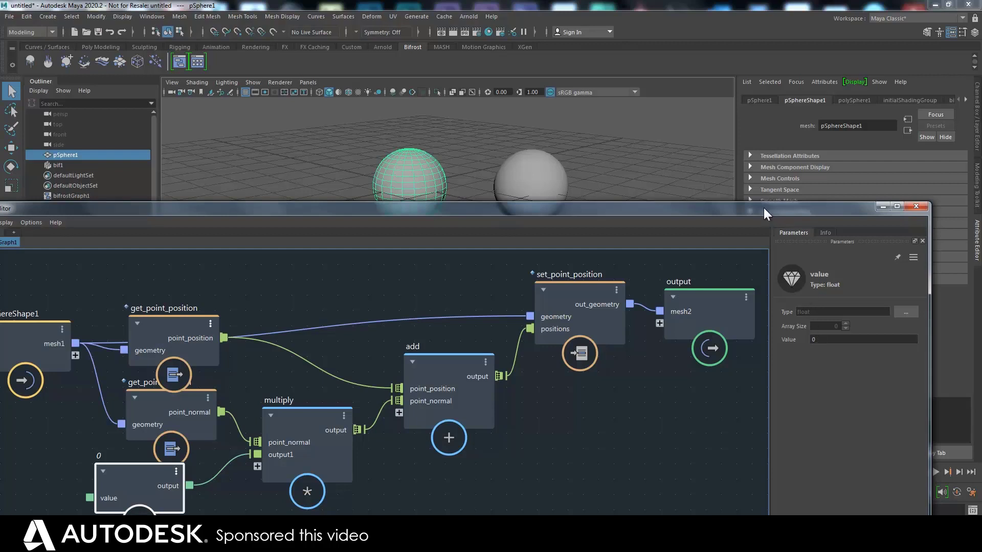
- Set the value node's Value to 1, then change it to 0.5 to inflate bif1
left_click_drag(765, 209, 794, 174)
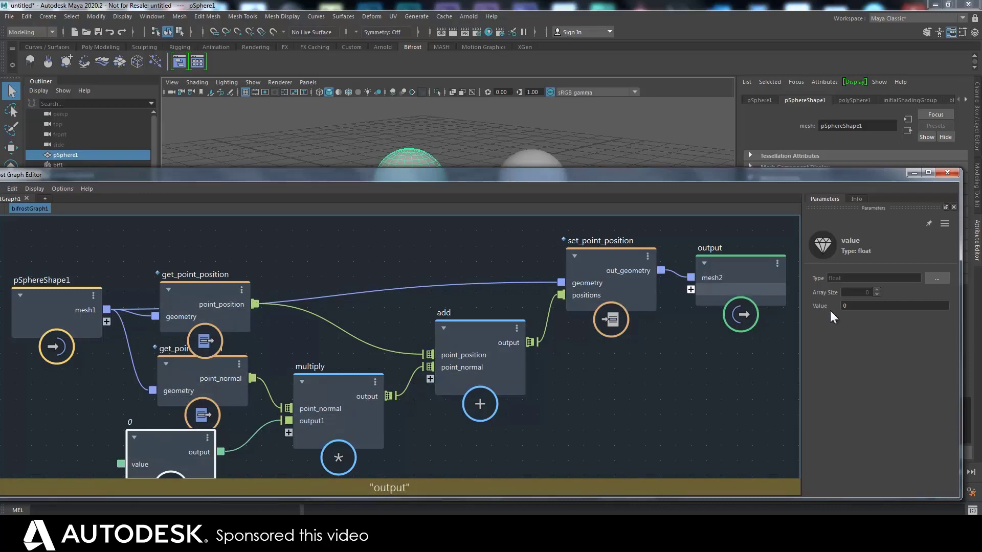
left_click_drag(809, 176, 781, 255)
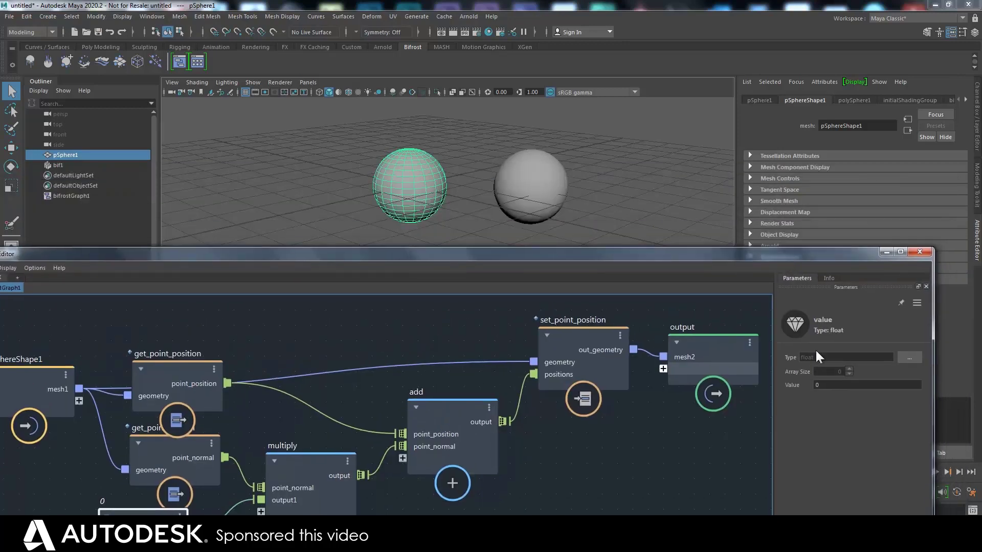
left_click(819, 384)
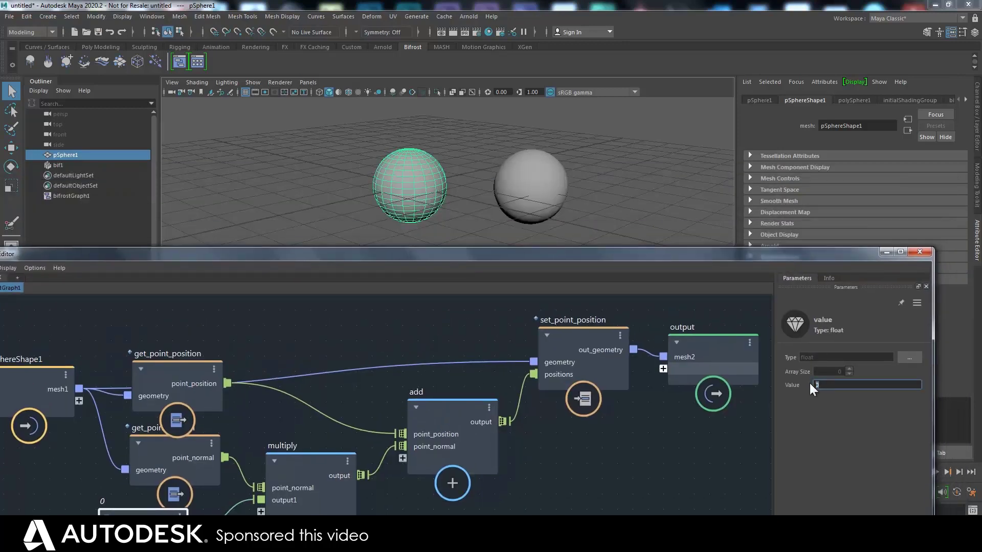
type("1")
key("Return")
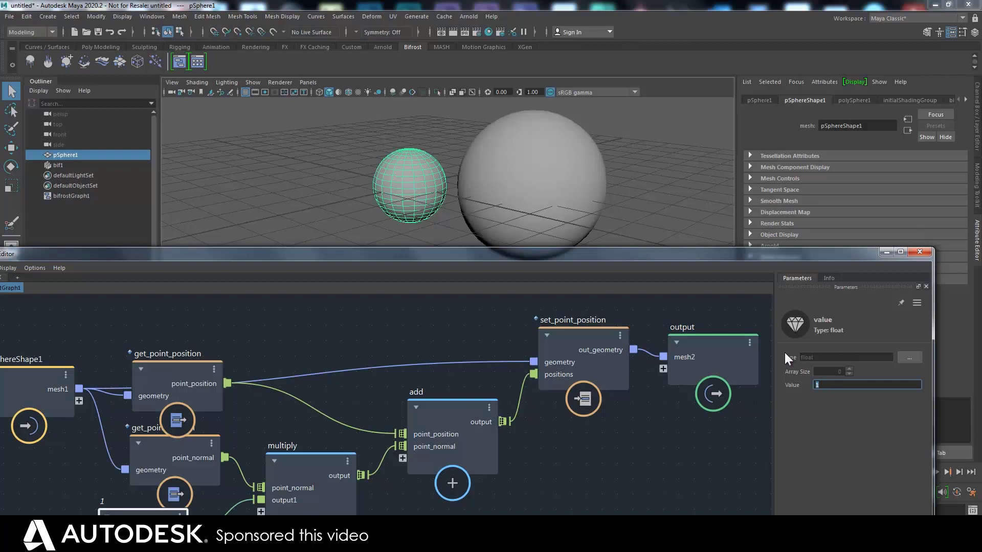
key("BackSpace")
type("0.5")
key("Return")
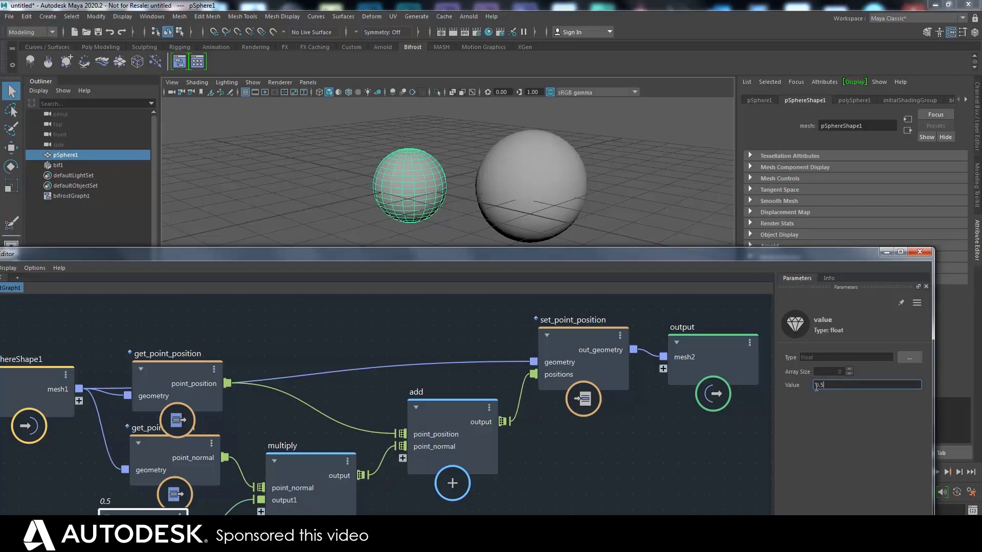
left_click_drag(750, 250, 790, 234)
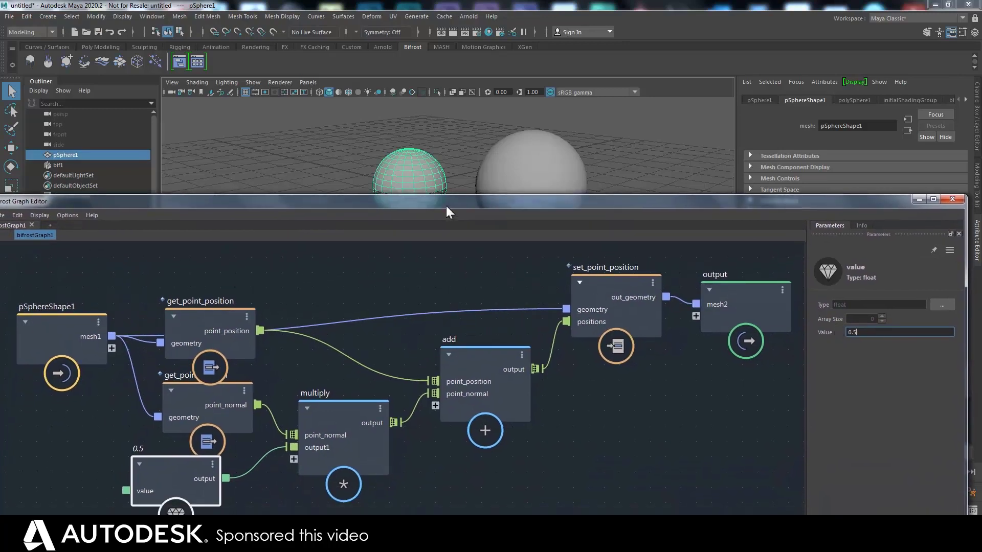
- Arrange the pSphereShape1 and value nodes, and wire a new graph input into the value port
left_click_drag(445, 205, 507, 185)
left_click(119, 321)
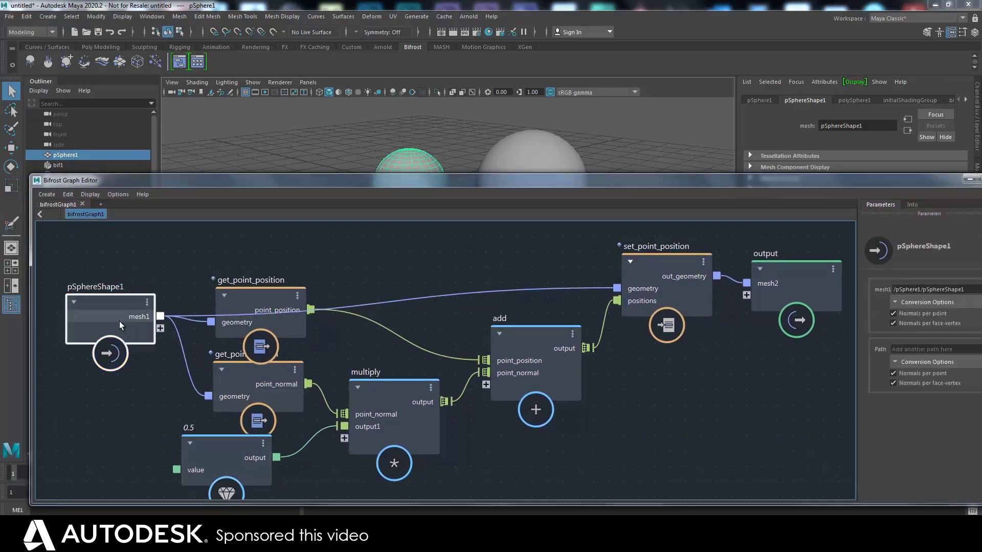
left_click_drag(118, 321, 102, 329)
left_click_drag(220, 455, 231, 447)
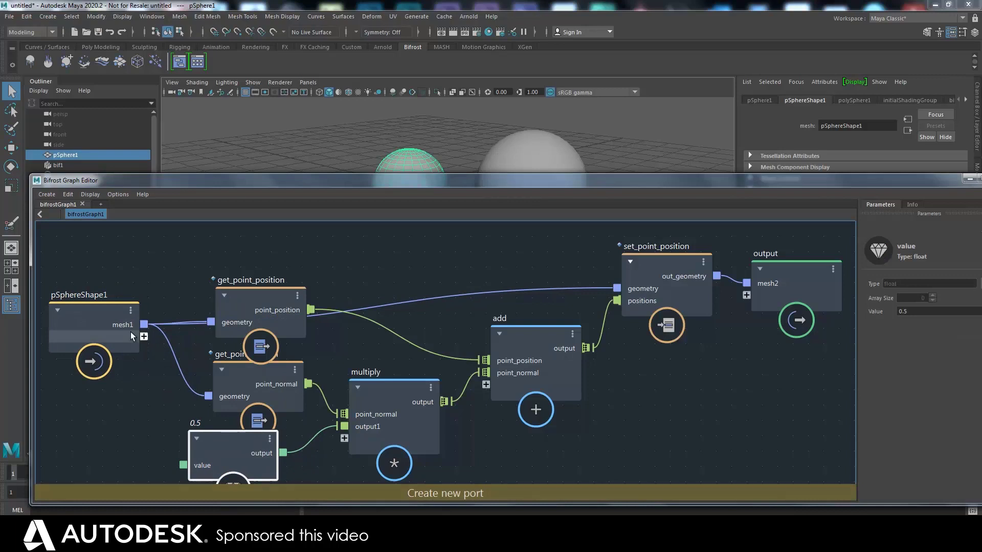
mouse_move(96, 314)
left_mouse_down()
mouse_move(99, 299)
mouse_move(93, 307)
left_mouse_up()
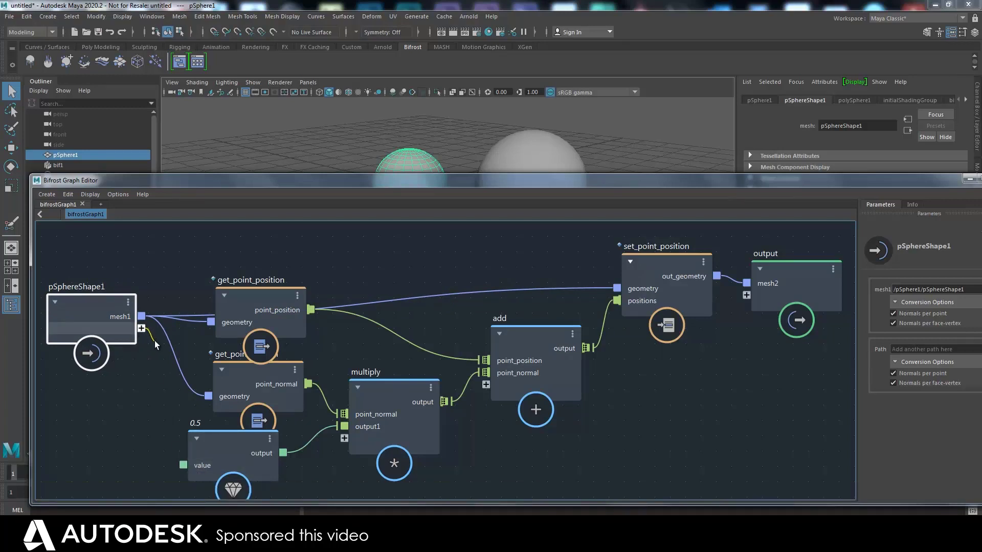
left_click_drag(157, 423, 183, 465)
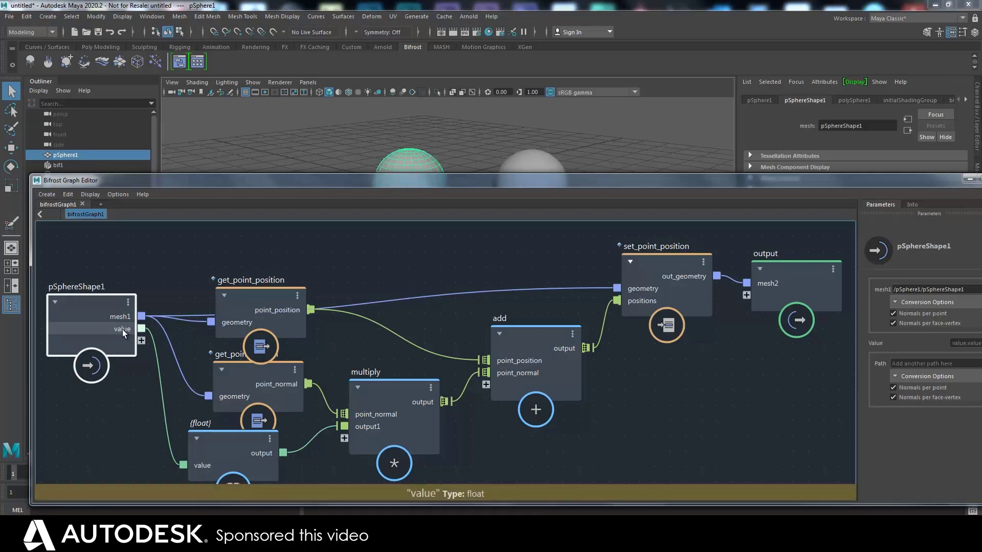
- Rename the new input port to 'pushamount'
left_click_drag(124, 331, 126, 333)
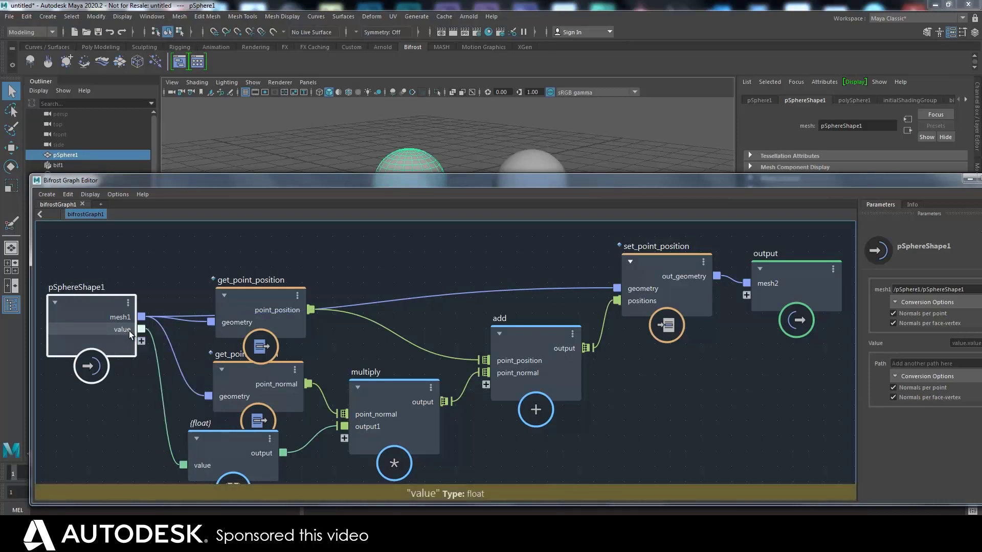
right_click(127, 329)
left_click(151, 333)
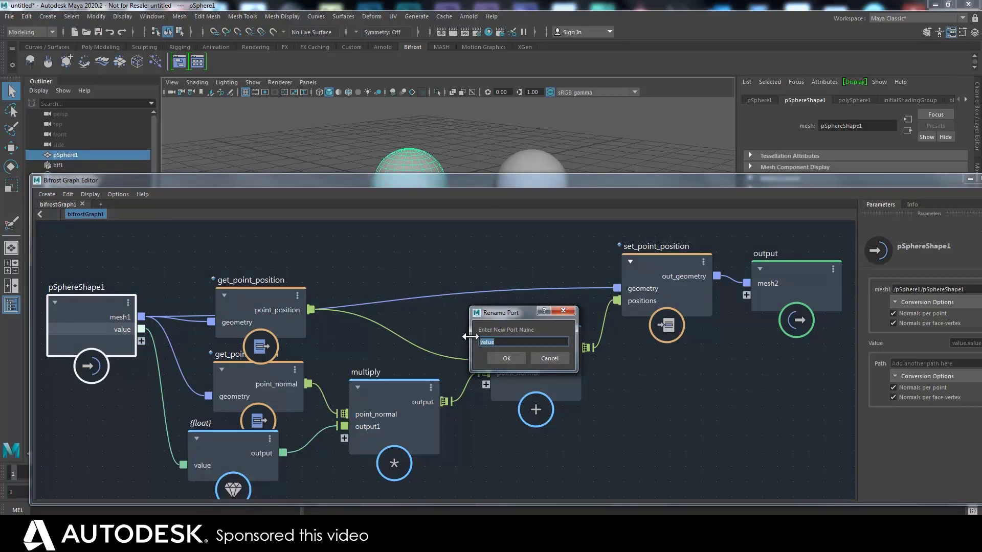
type("pushamount")
key("Return")
left_click_drag(929, 180, 878, 167)
- Close the graph editor, select bifrostGraph1 and drag its Pushamount attribute up to 0.590
left_click(876, 170)
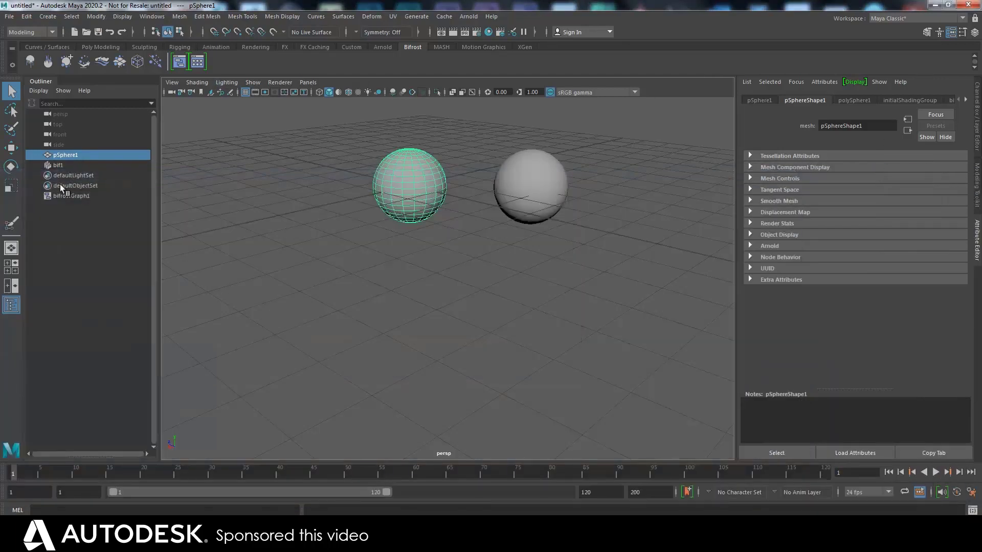
left_click(63, 196)
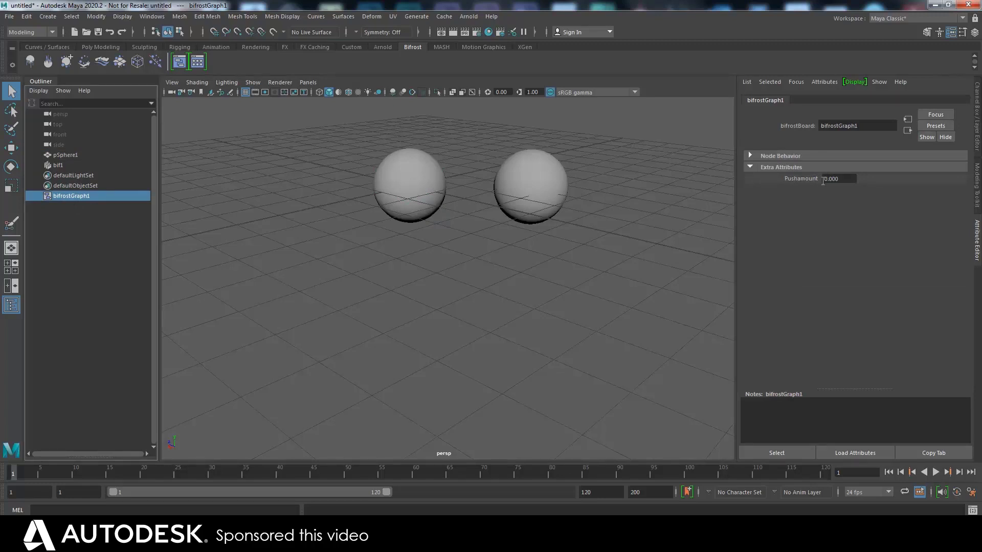
left_click_drag(824, 182, 849, 187, "ctrl")
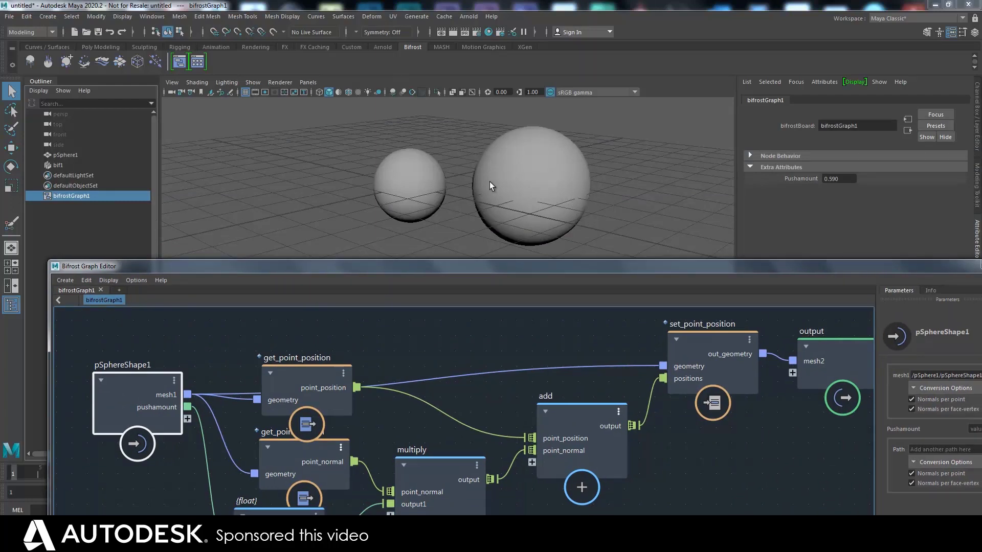
- Select bif1, bring the graph into view, and raise get_point_position and get_point_normal
left_click(58, 165)
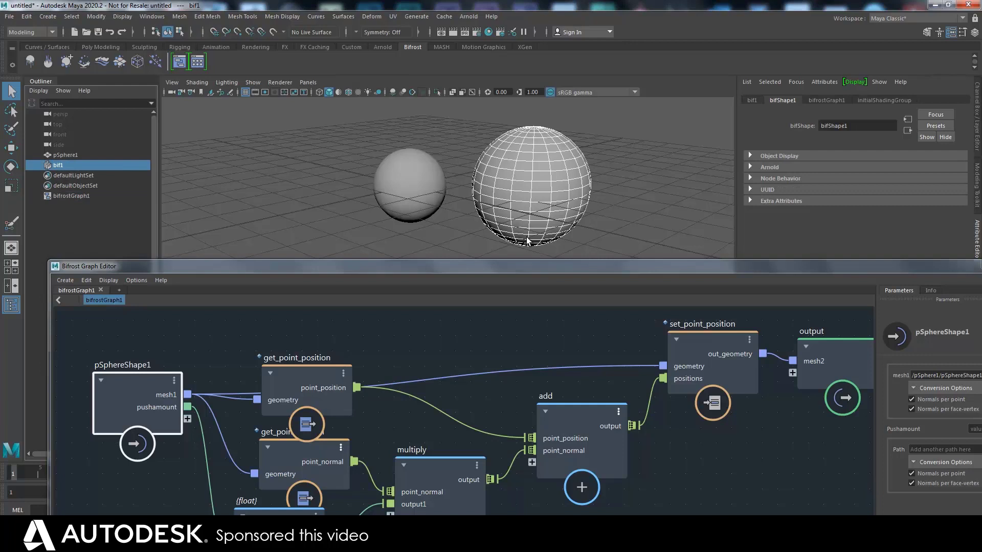
left_click_drag(537, 267, 479, 139)
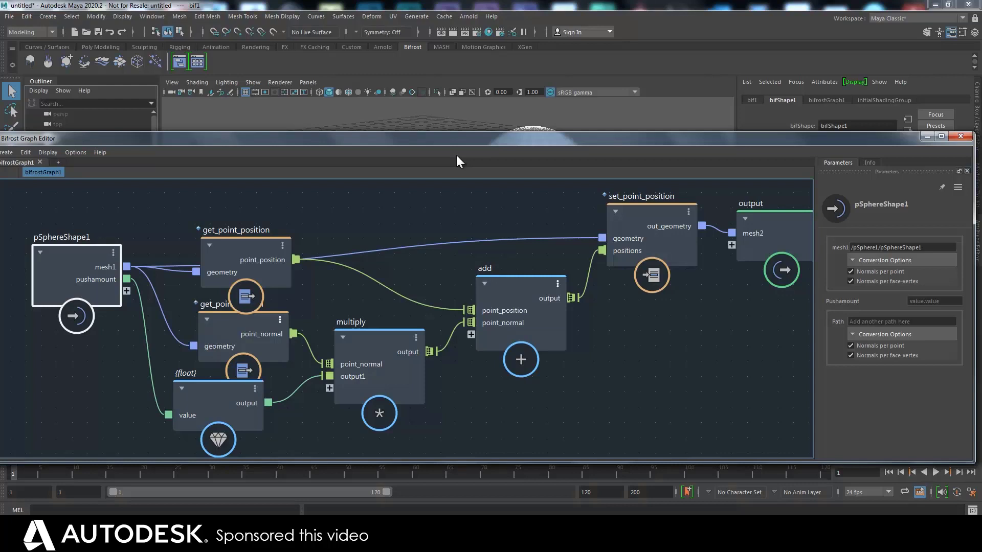
left_click(241, 241)
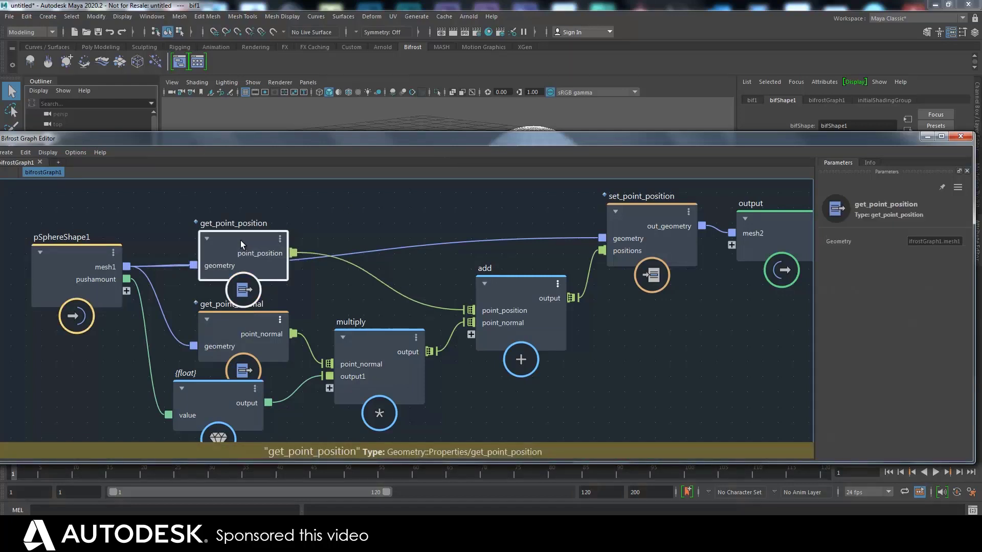
left_click_drag(240, 240, 234, 218)
left_click(245, 318)
left_click_drag(245, 317, 242, 303)
- Line up the float, multiply, add and output nodes, and lower the graph window to show the spheres
left_click_drag(206, 391, 227, 396)
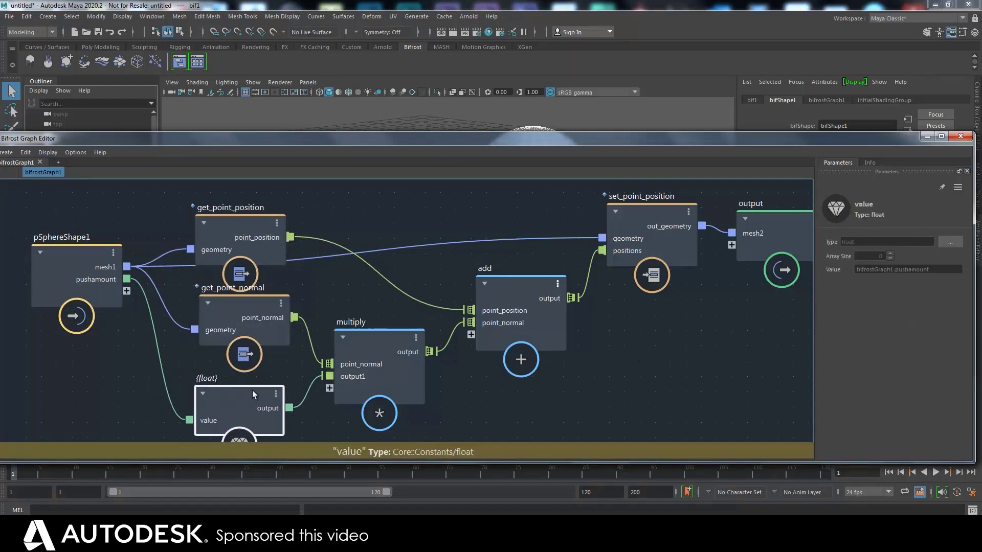
left_click_drag(379, 340, 383, 335)
left_click_drag(489, 289, 488, 277)
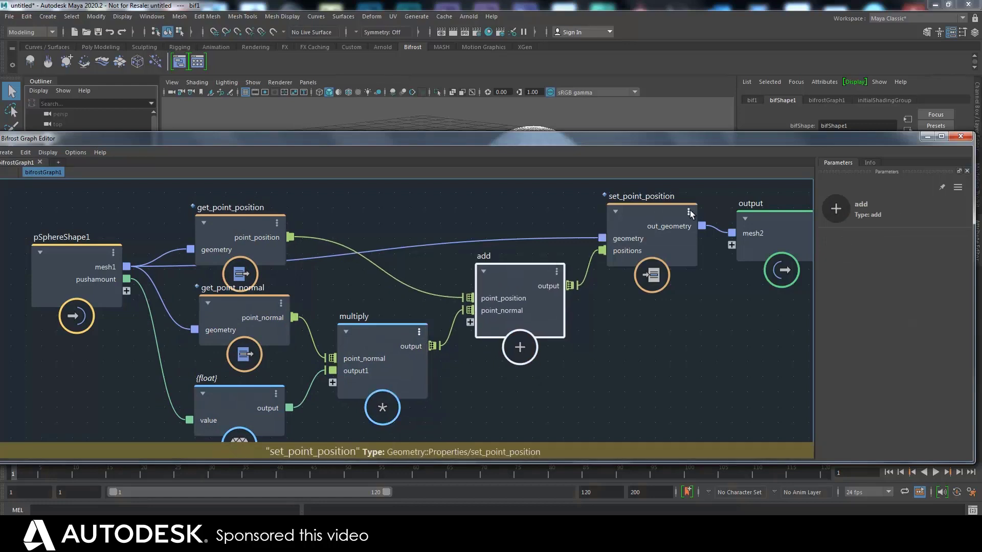
left_click_drag(766, 225, 760, 219)
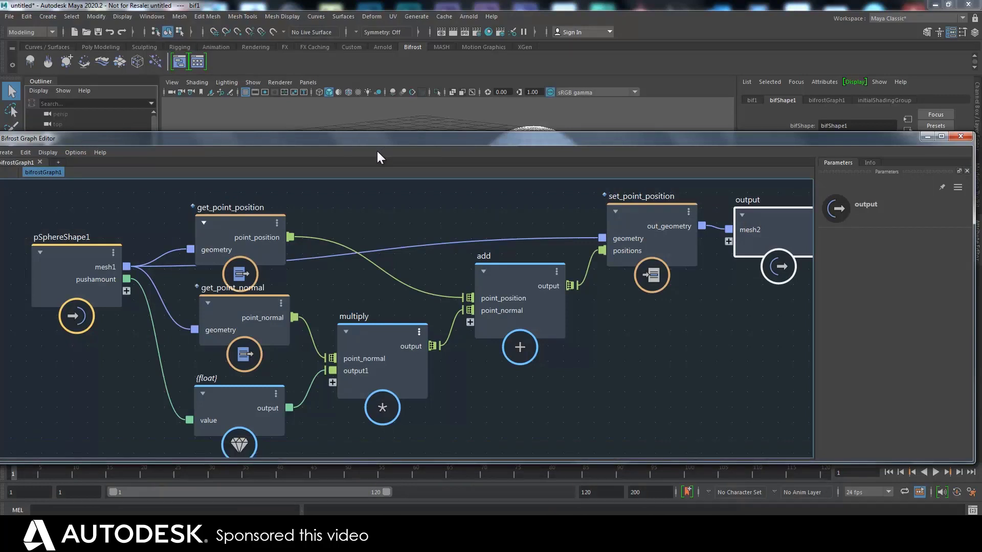
left_click_drag(433, 143, 410, 155)
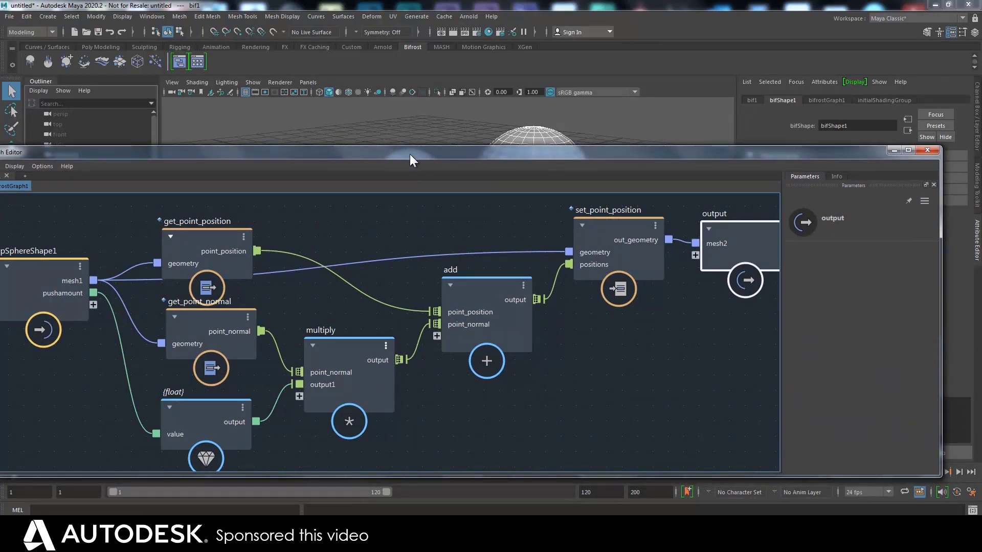
left_click_drag(413, 160, 411, 153)
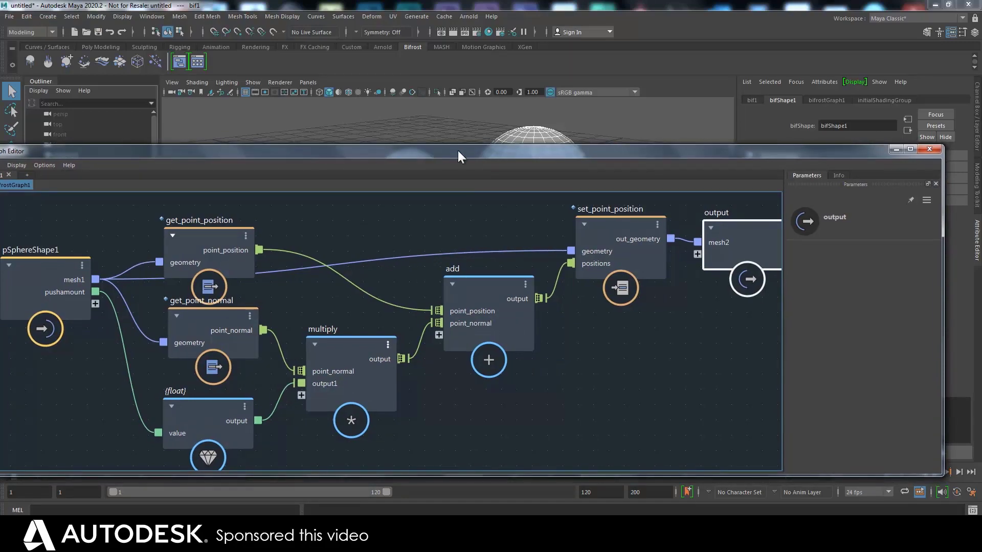